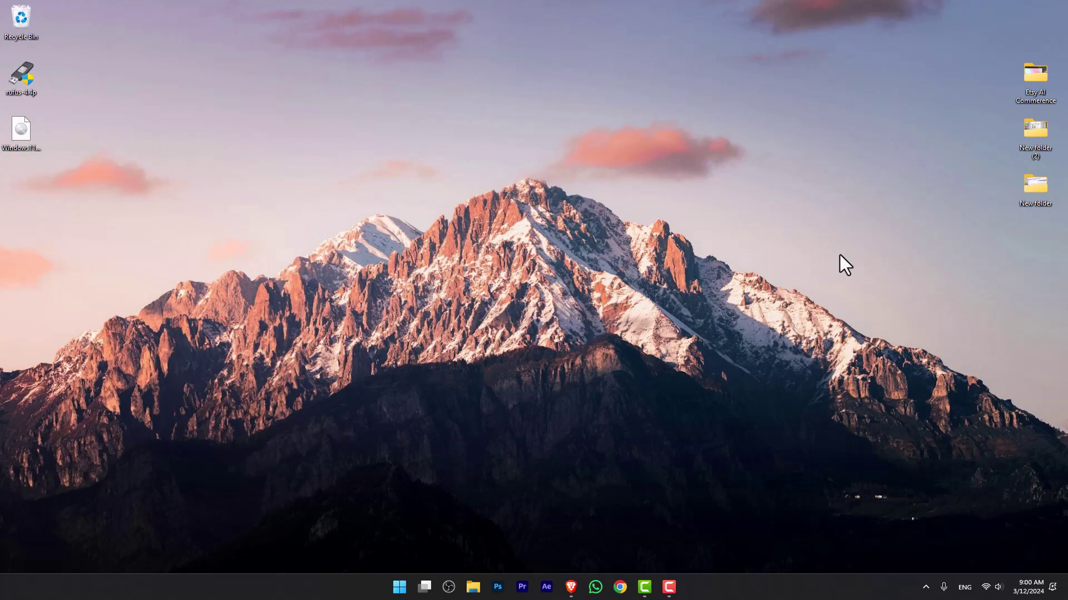
Step: Rerun the 'windows insider program' search in Brave and open the Insider Preview Downloads page
{"action": "left_click", "coordinate": [571, 587]}
{"action": "left_click", "coordinate": [299, 34]}
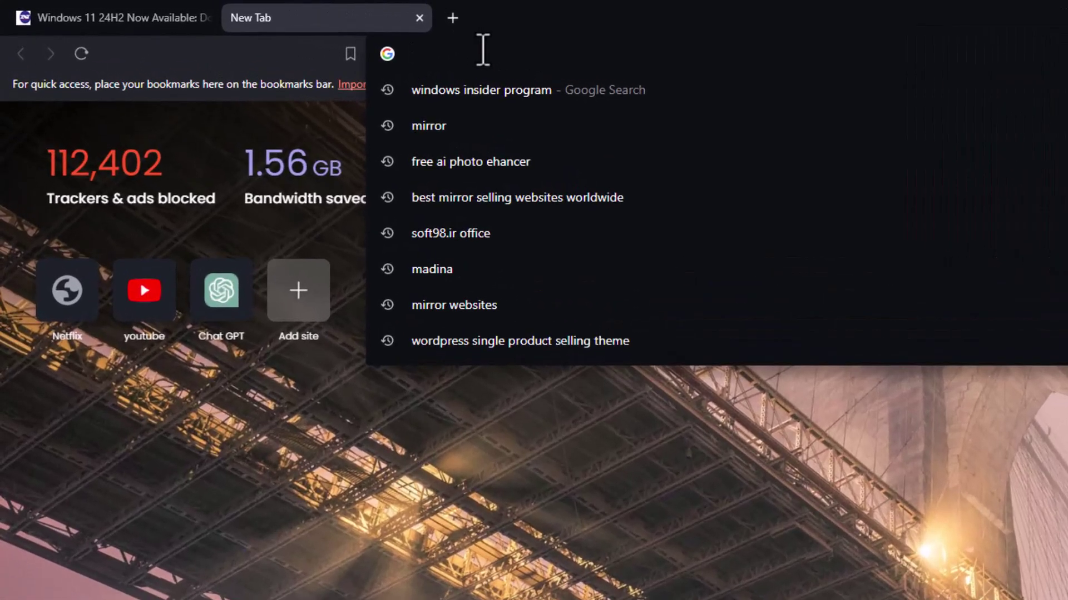
{"action": "key", "text": "Down"}
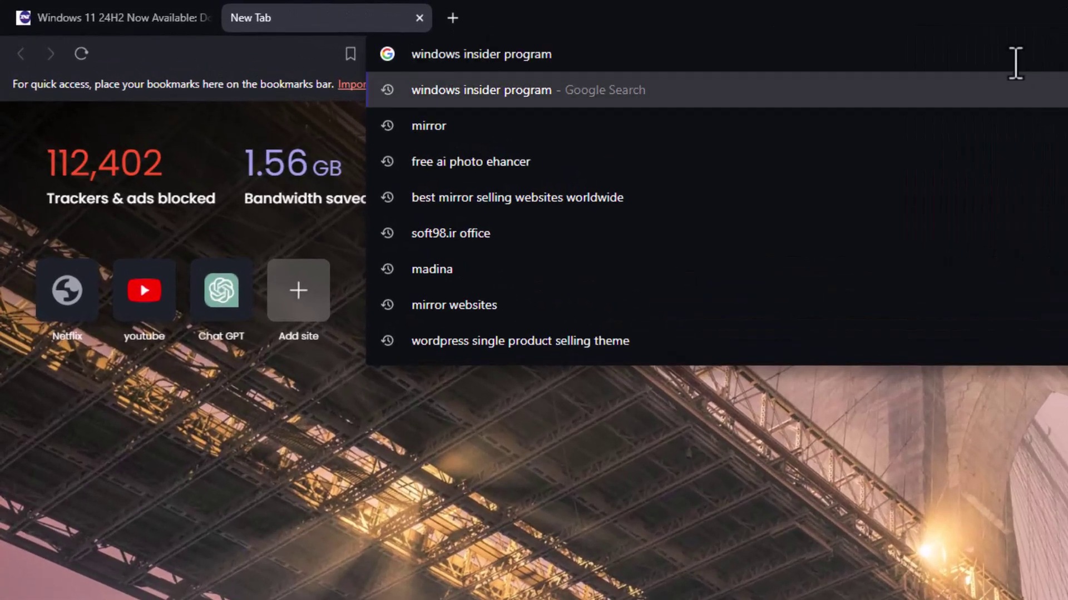
{"action": "key", "text": "Return"}
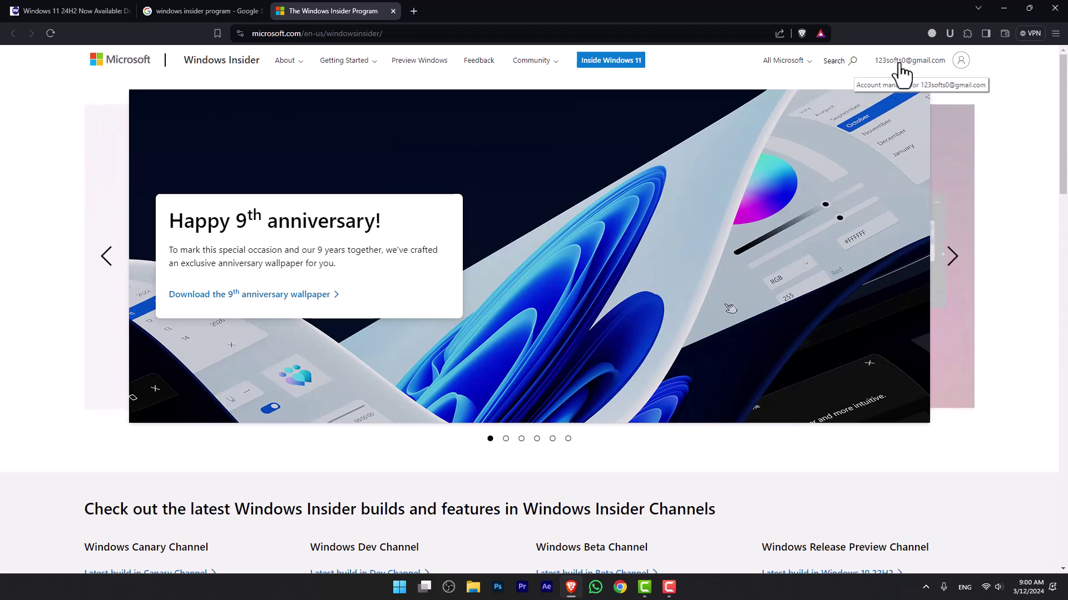
{"action": "left_click", "coordinate": [1063, 233]}
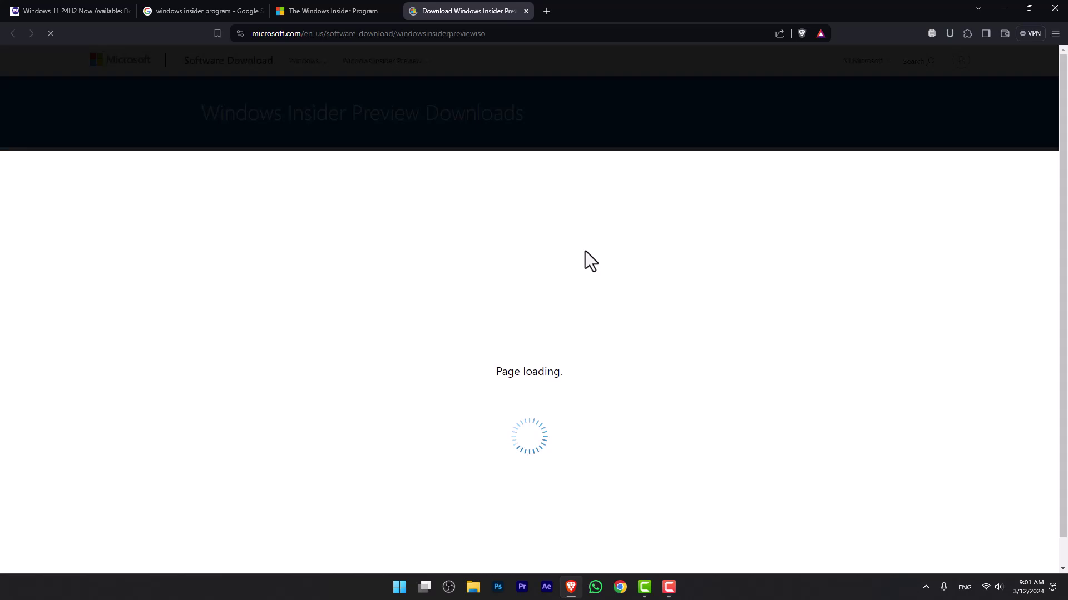
Step: Select the Dev Channel Build 26058 edition and English International language, confirming each choice
{"action": "scroll", "coordinate": [585, 251], "scroll_direction": "down", "scroll_amount": 8}
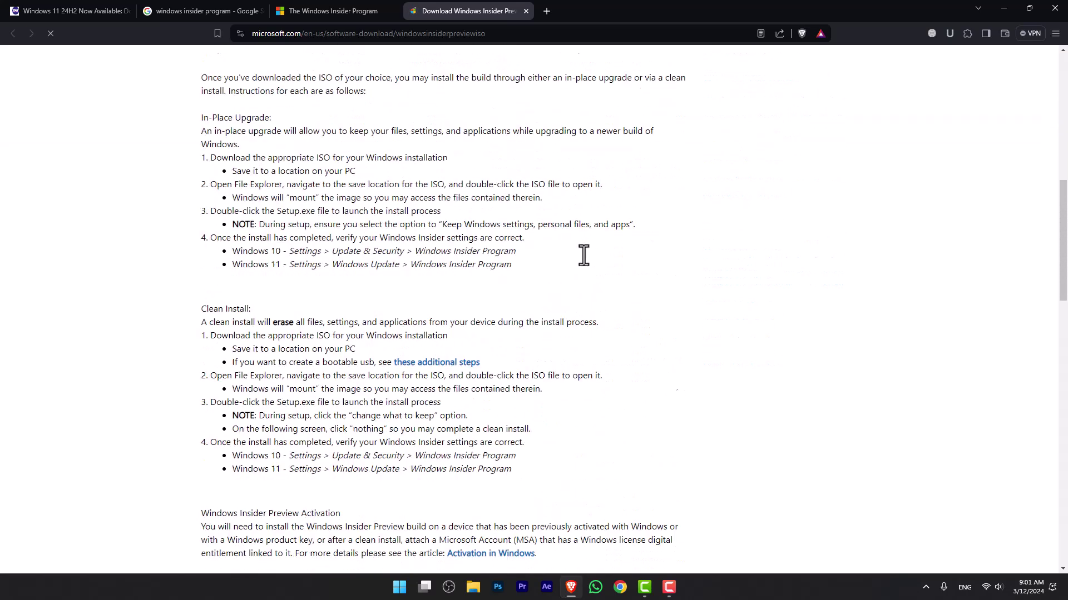
{"action": "scroll", "coordinate": [584, 255], "scroll_direction": "down", "scroll_amount": 12}
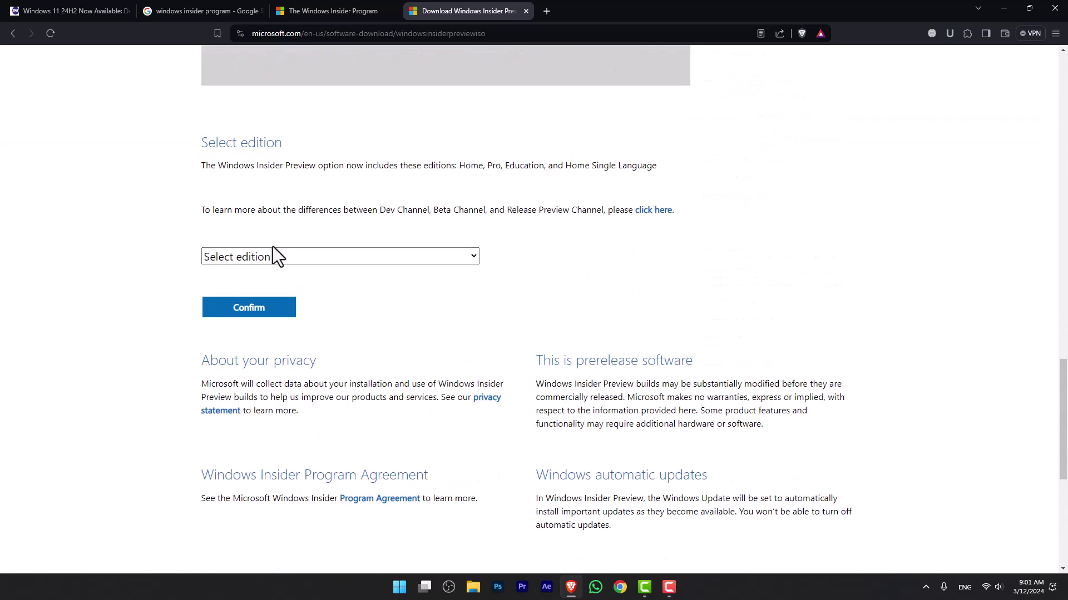
{"action": "left_click", "coordinate": [277, 257]}
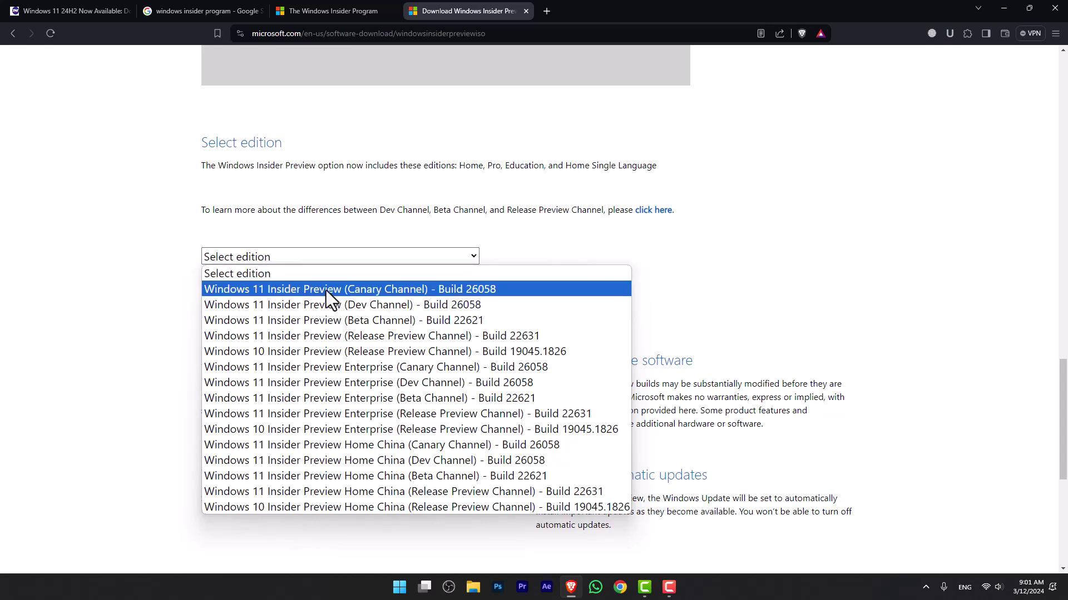
{"action": "left_click", "coordinate": [369, 307]}
{"action": "left_click", "coordinate": [278, 313]}
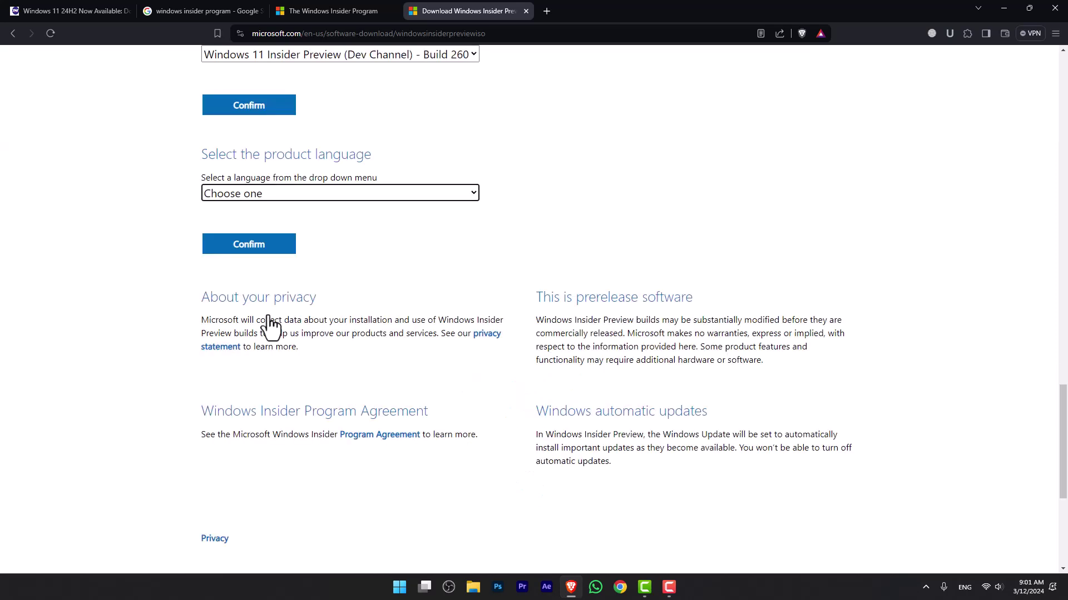
{"action": "left_click", "coordinate": [270, 193]}
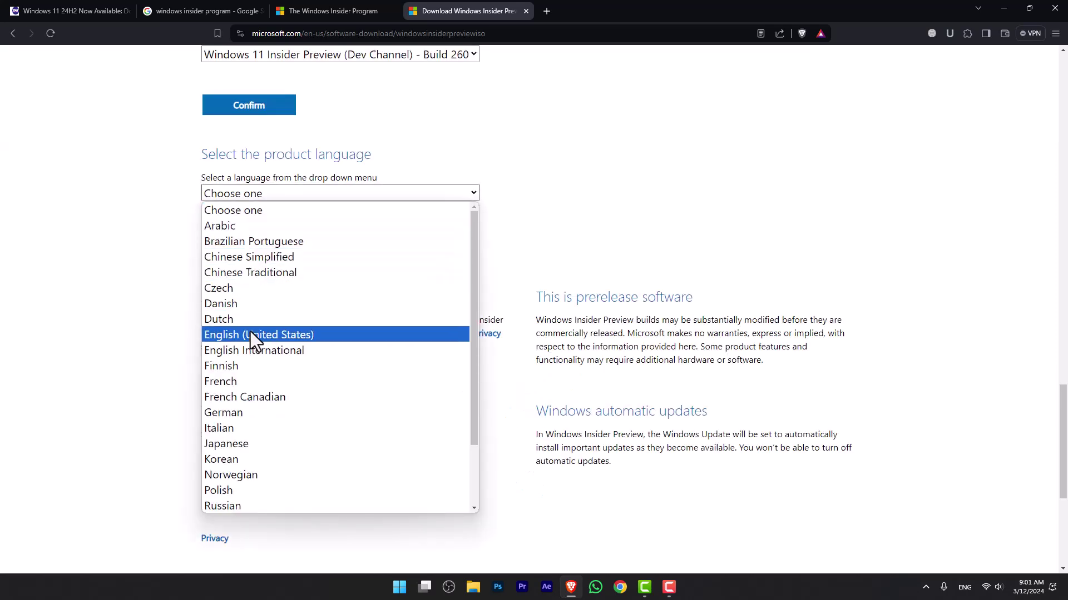
{"action": "left_click", "coordinate": [252, 350]}
{"action": "left_click", "coordinate": [263, 251]}
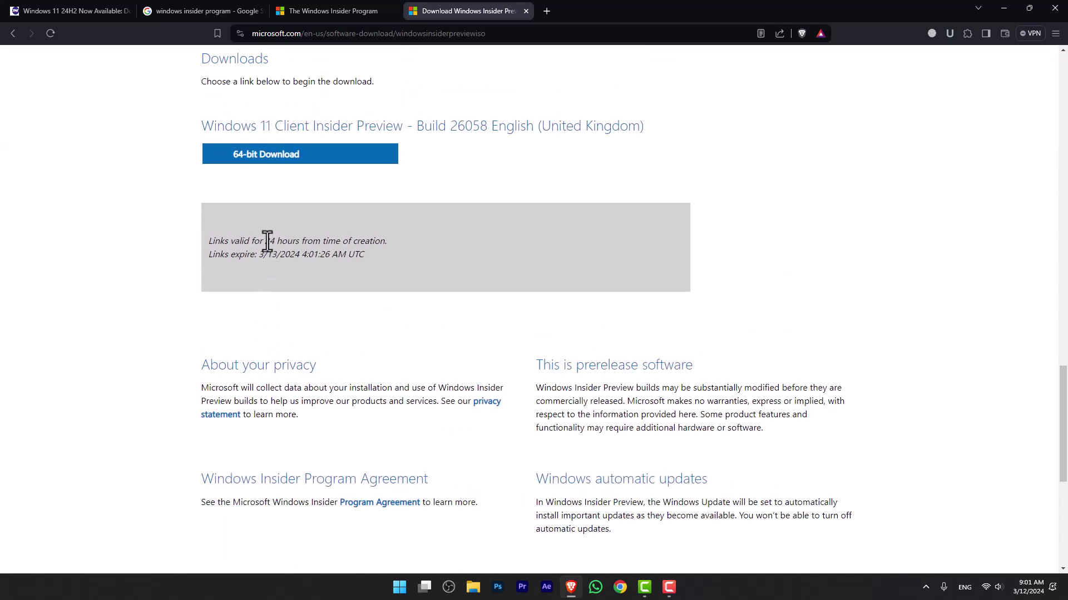
{"action": "left_click", "coordinate": [280, 167]}
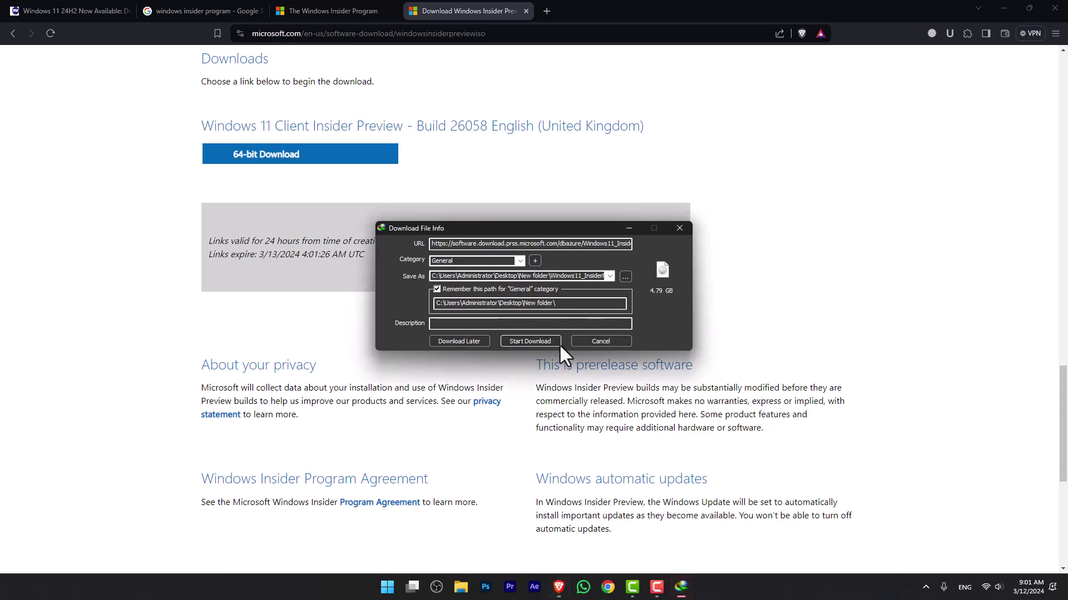
{"action": "left_click", "coordinate": [624, 274]}
{"action": "left_click", "coordinate": [401, 254]}
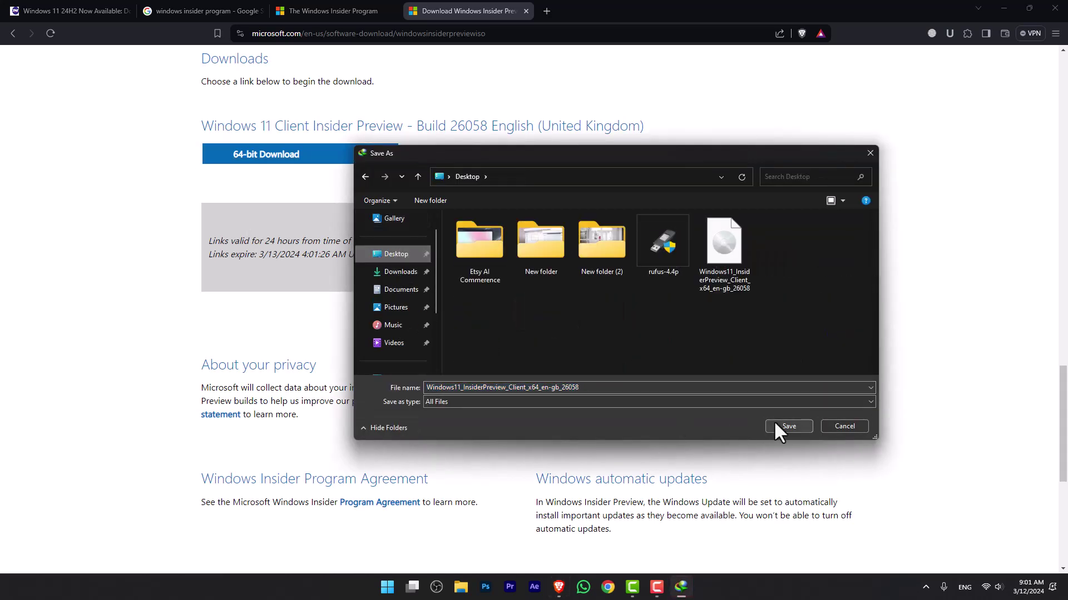
{"action": "left_click", "coordinate": [773, 423]}
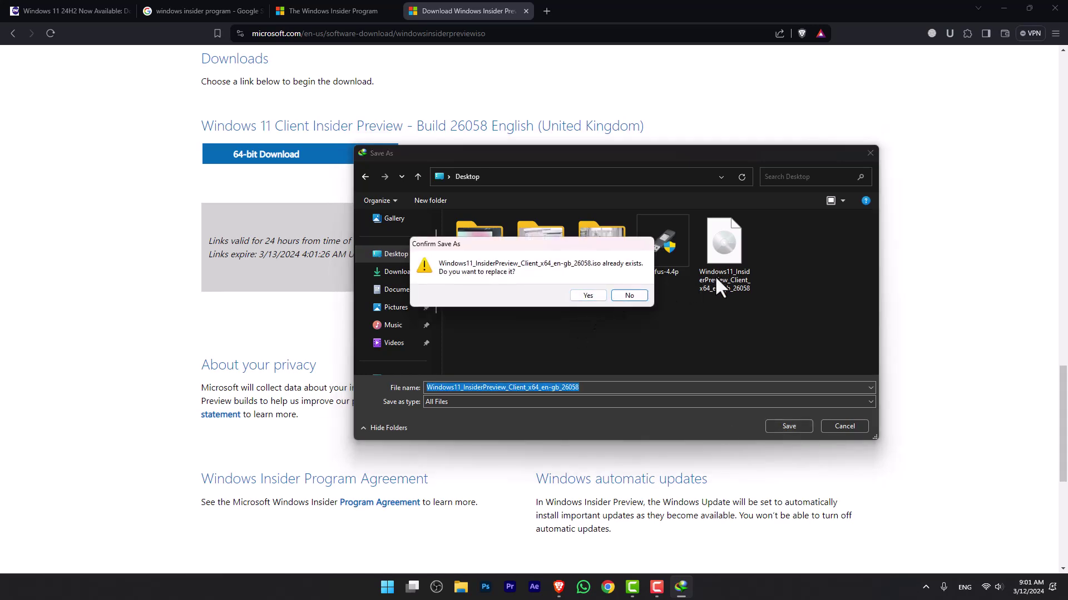
{"action": "left_click", "coordinate": [630, 296]}
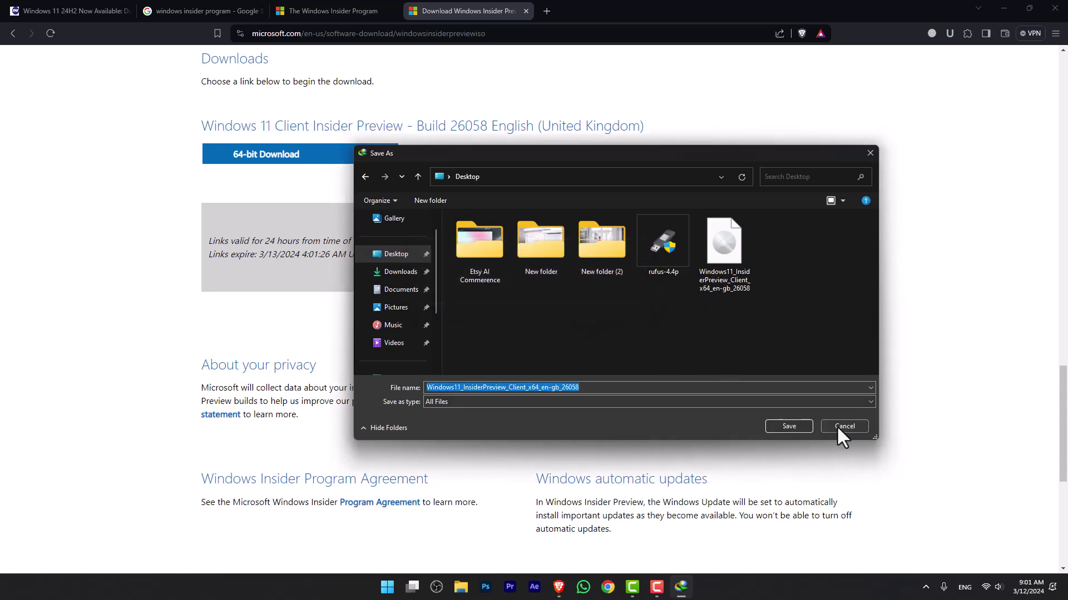
{"action": "left_click", "coordinate": [837, 426]}
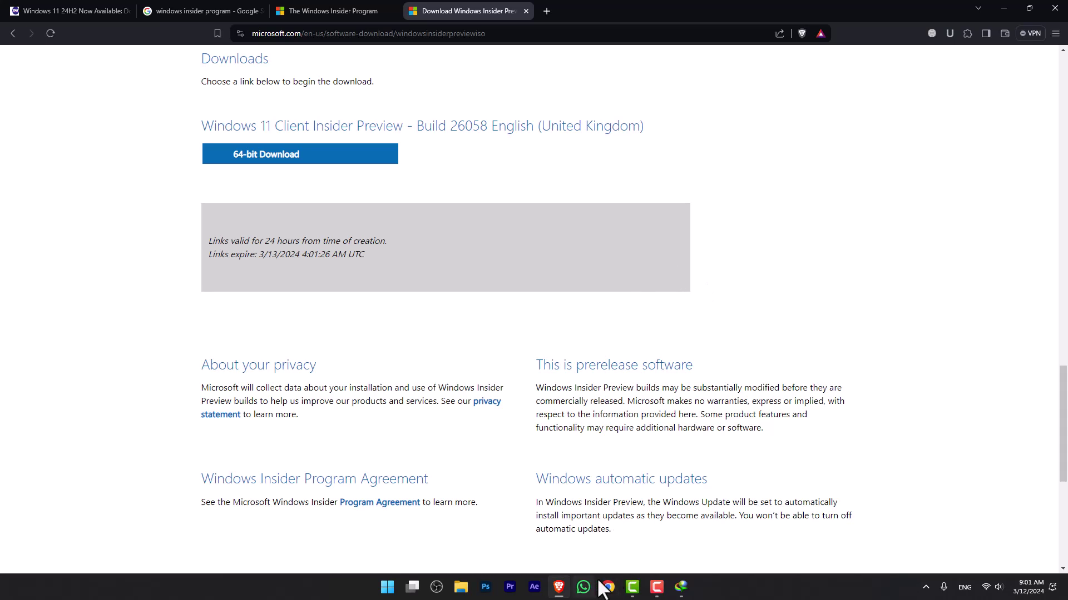
{"action": "mouse_move", "coordinate": [681, 585]}
{"action": "left_click", "coordinate": [697, 529]}
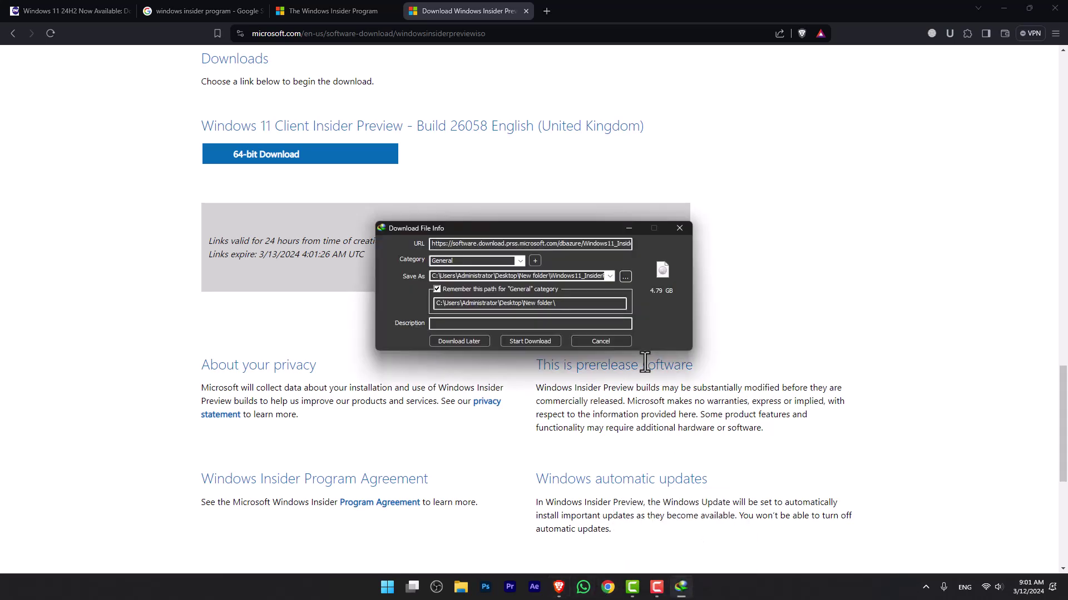
{"action": "left_click", "coordinate": [601, 341]}
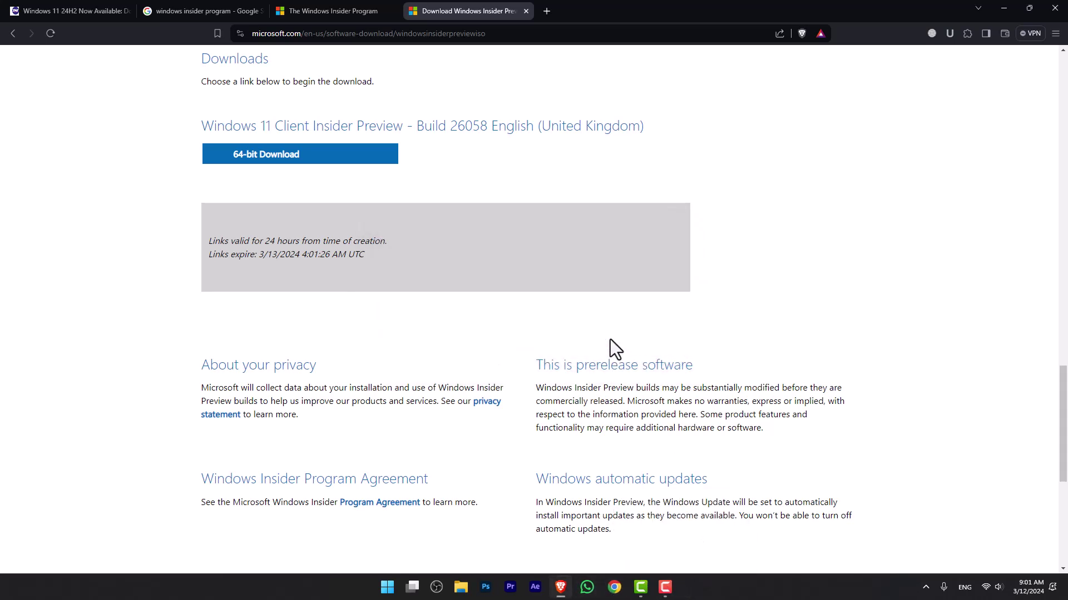
Step: Open rufus.ie in a new tab and scroll to its Download section
{"action": "left_click", "coordinate": [546, 9]}
{"action": "type", "text": "rufus.ie"}
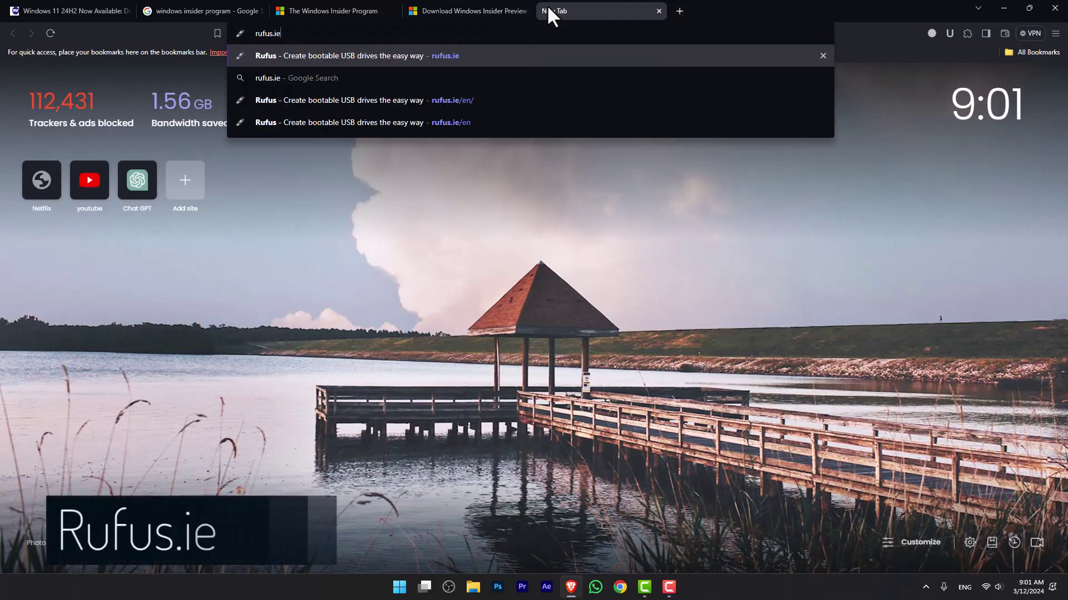
{"action": "key", "text": "Return"}
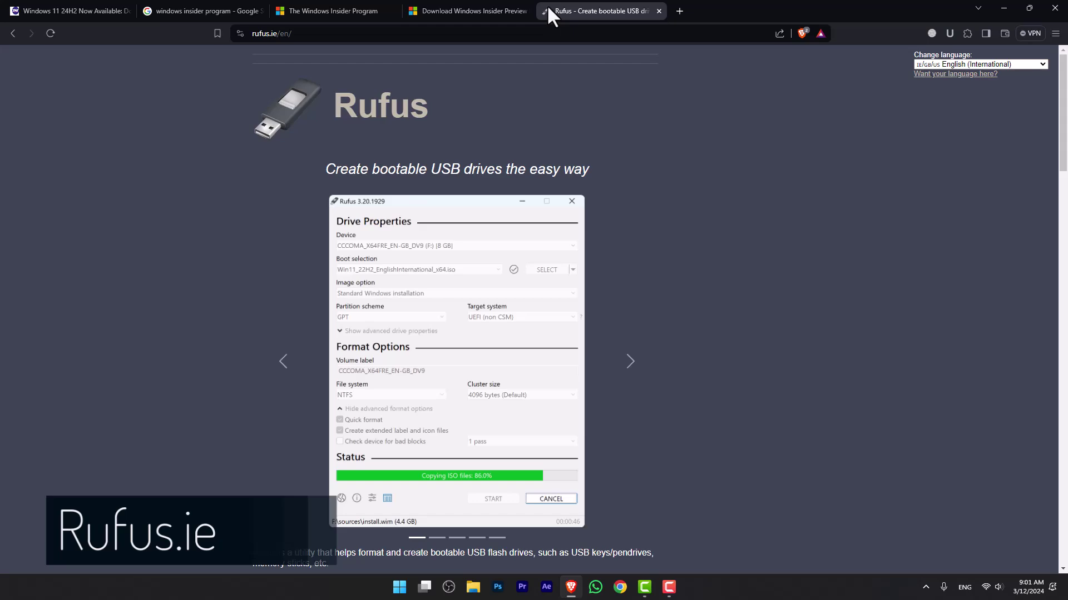
{"action": "scroll", "coordinate": [1065, 217], "scroll_direction": "down", "scroll_amount": 7}
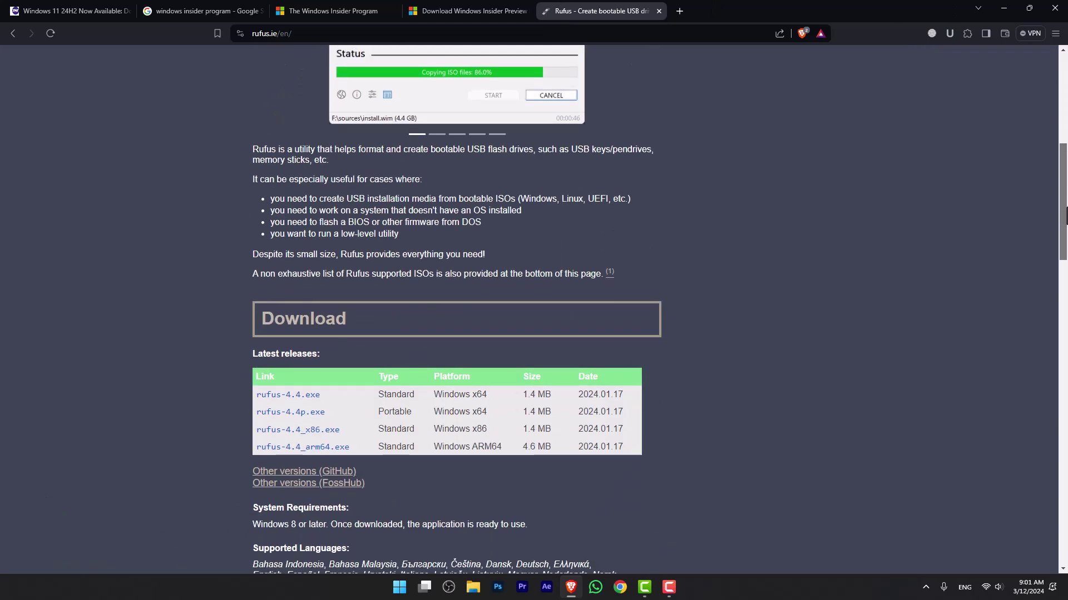
{"action": "scroll", "coordinate": [1065, 217], "scroll_direction": "down", "scroll_amount": 1}
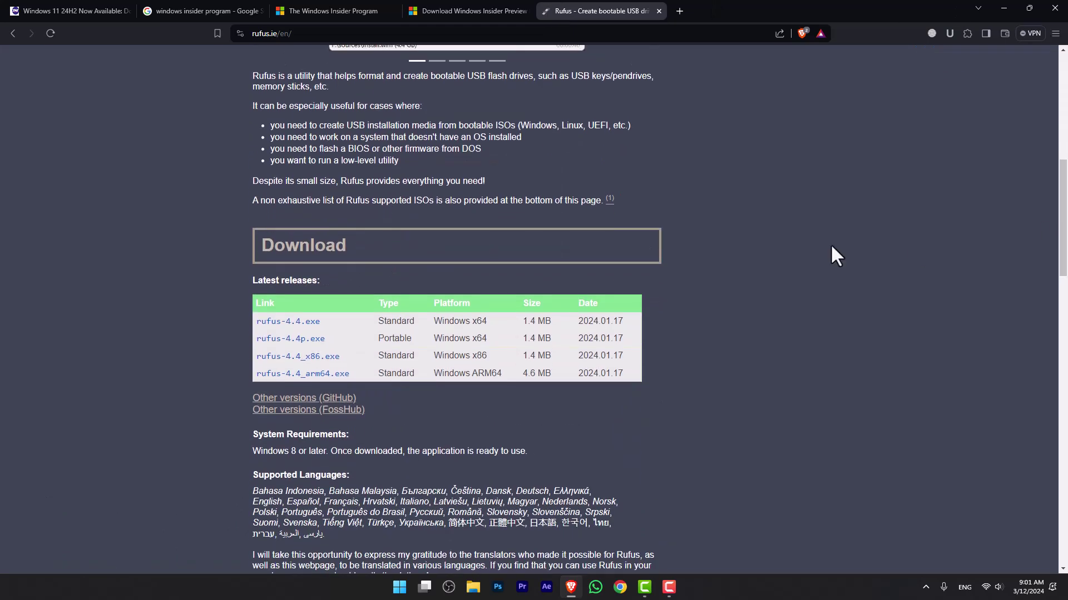
Step: Try saving rufus-4.4p.exe to the Desktop, keep the existing copy, cancel the download, then show the desktop
{"action": "left_click", "coordinate": [300, 339]}
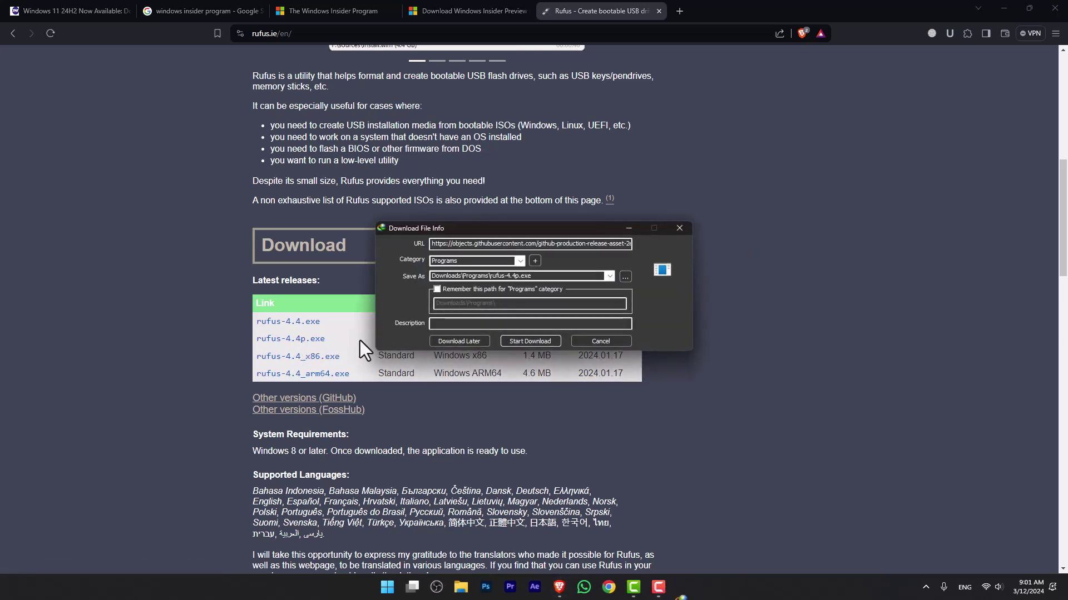
{"action": "left_click", "coordinate": [625, 276]}
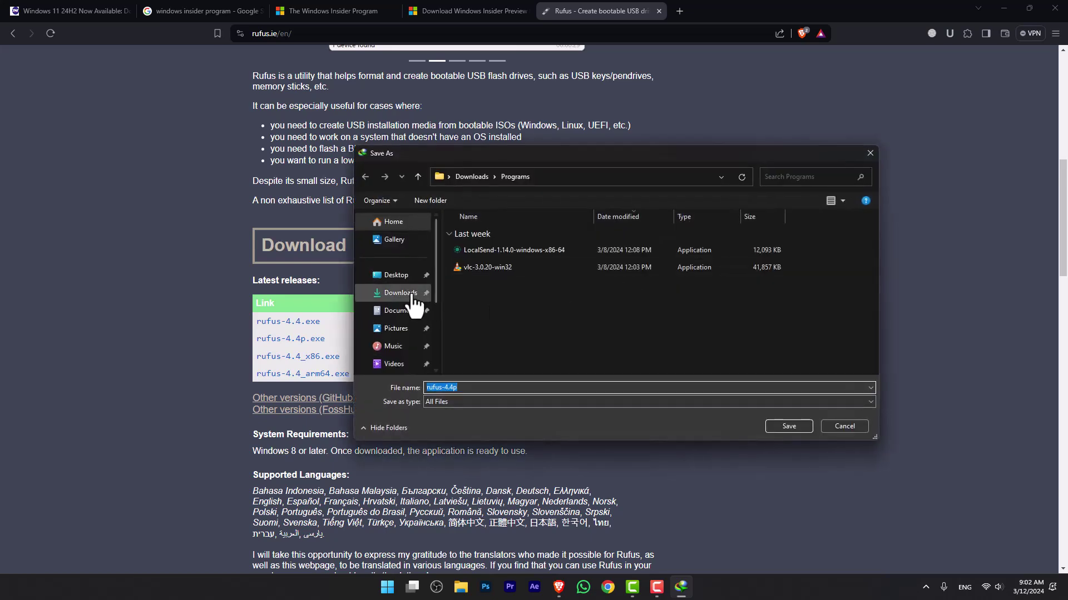
{"action": "left_click", "coordinate": [404, 277]}
{"action": "left_click", "coordinate": [781, 427]}
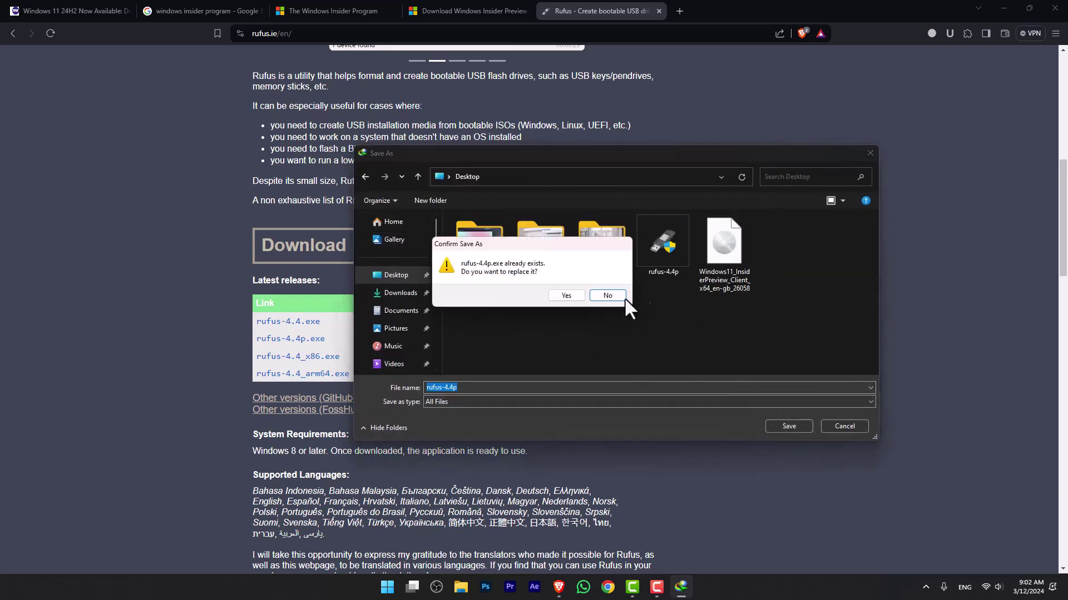
{"action": "left_click", "coordinate": [607, 296]}
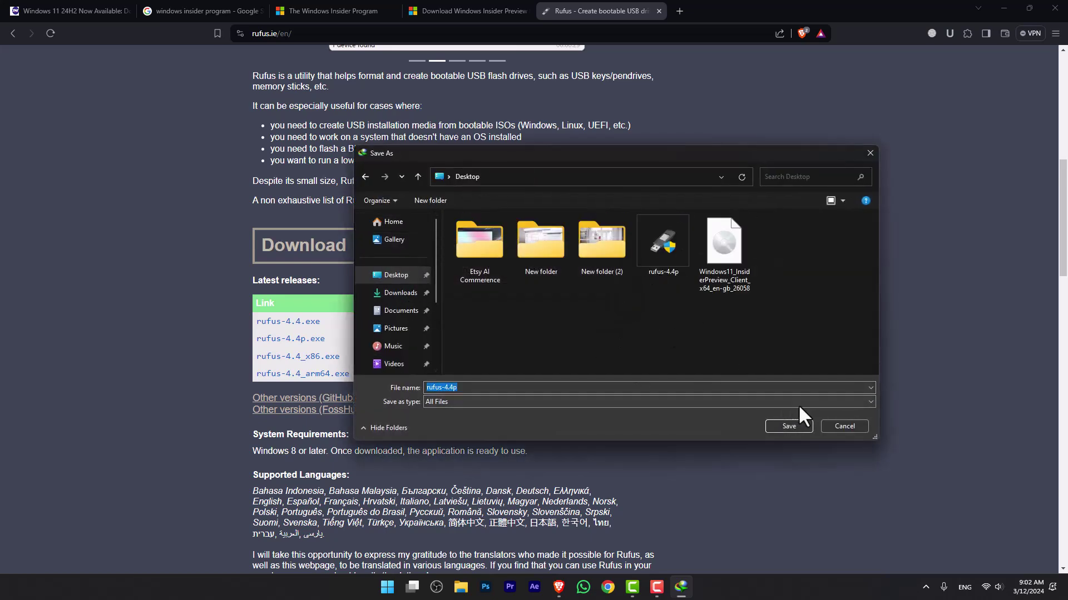
{"action": "left_click", "coordinate": [843, 426]}
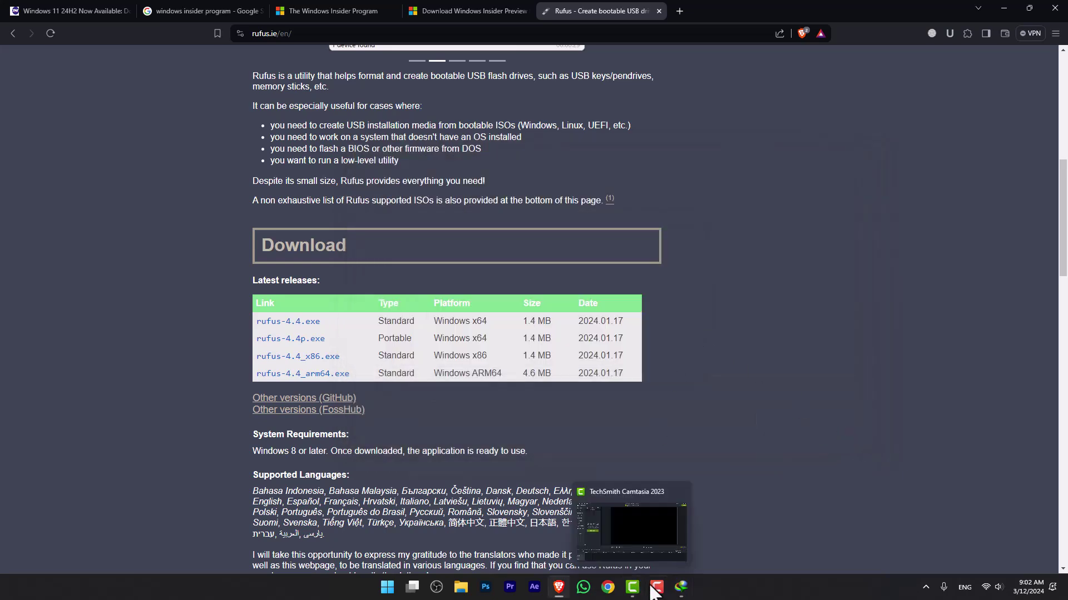
{"action": "left_click", "coordinate": [684, 587]}
{"action": "left_click", "coordinate": [679, 228]}
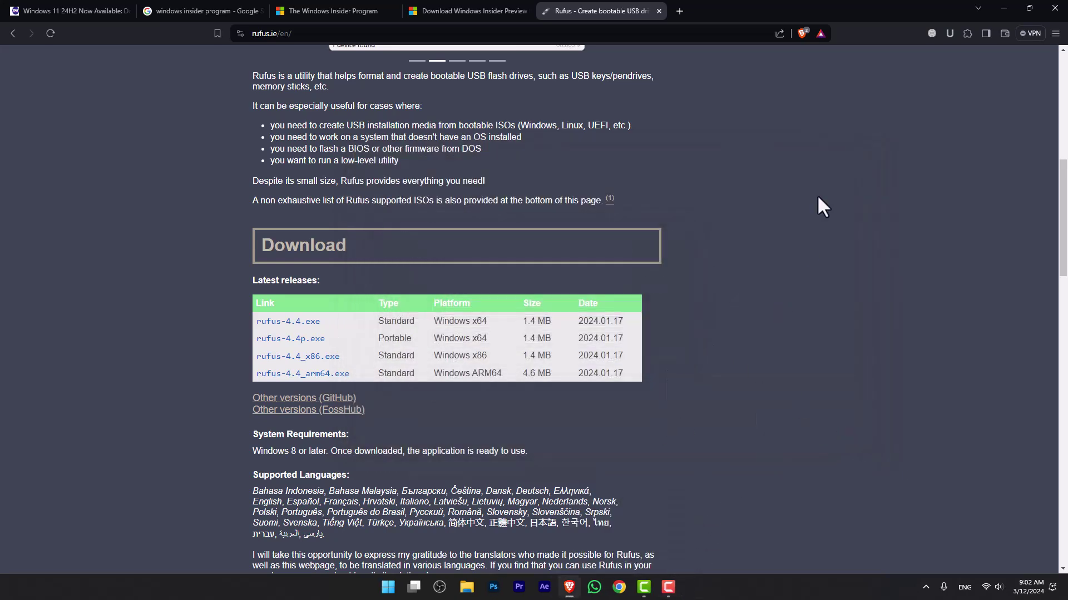
{"action": "key", "text": "super+d"}
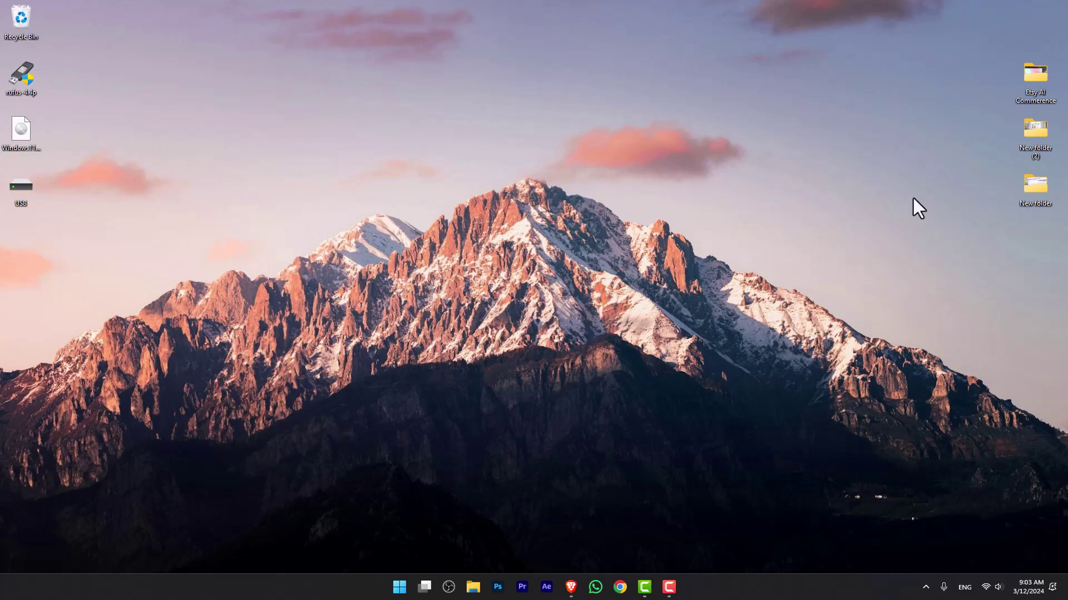
Step: Check the USB (D:) drive in File Explorer, close it, and launch Rufus from the desktop
{"action": "left_click", "coordinate": [473, 586]}
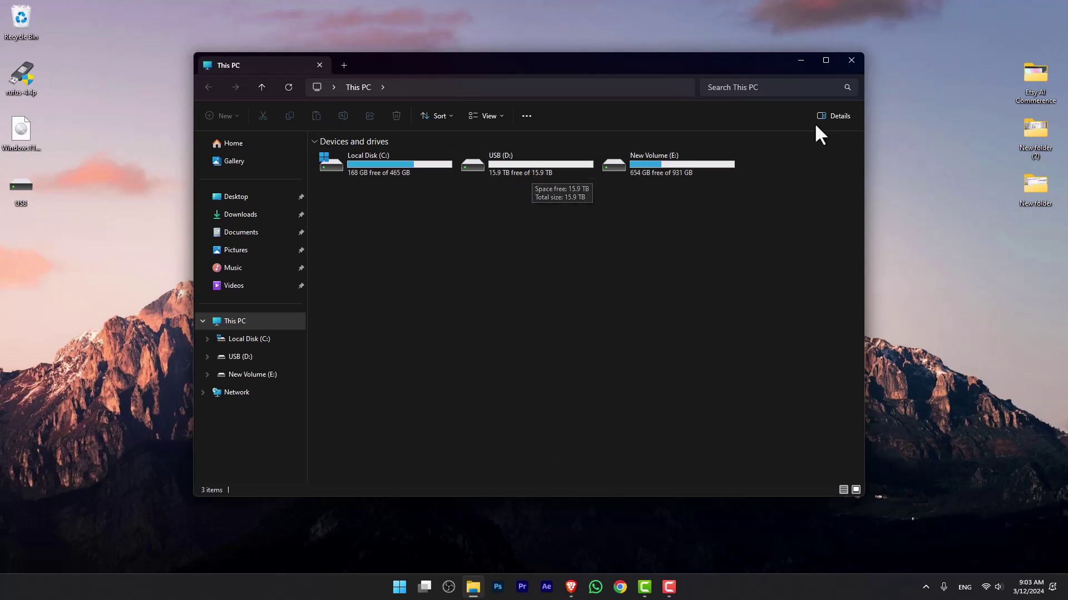
{"action": "left_click", "coordinate": [852, 60]}
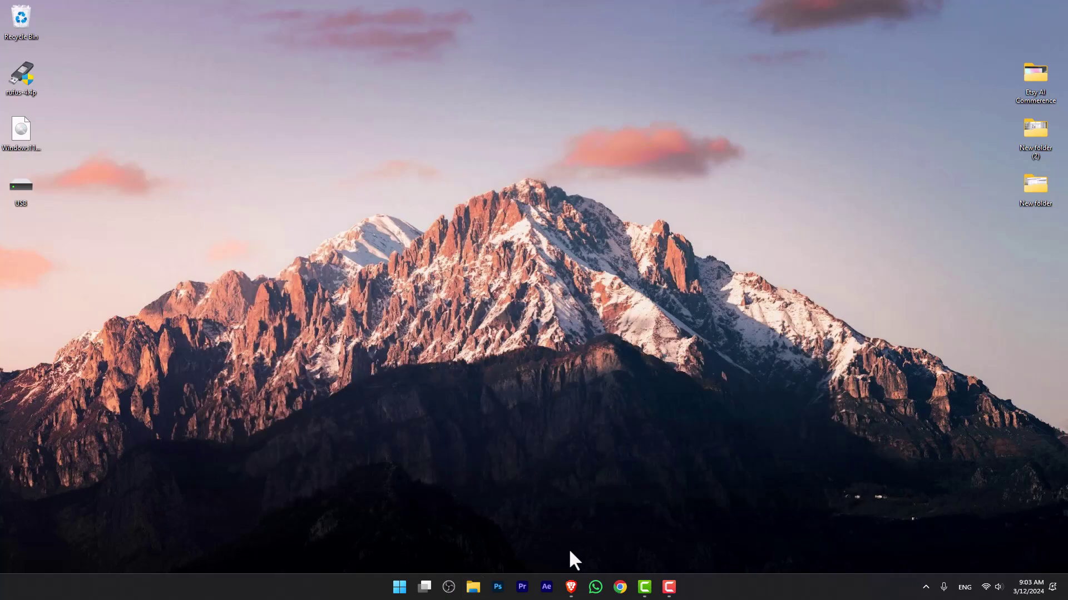
{"action": "double_click", "coordinate": [27, 78]}
Step: Allow Rufus update checks and select Windows11_InsiderPreview_Client_x64_en-gb_26058.iso from the Desktop as the boot image
{"action": "left_click", "coordinate": [584, 303]}
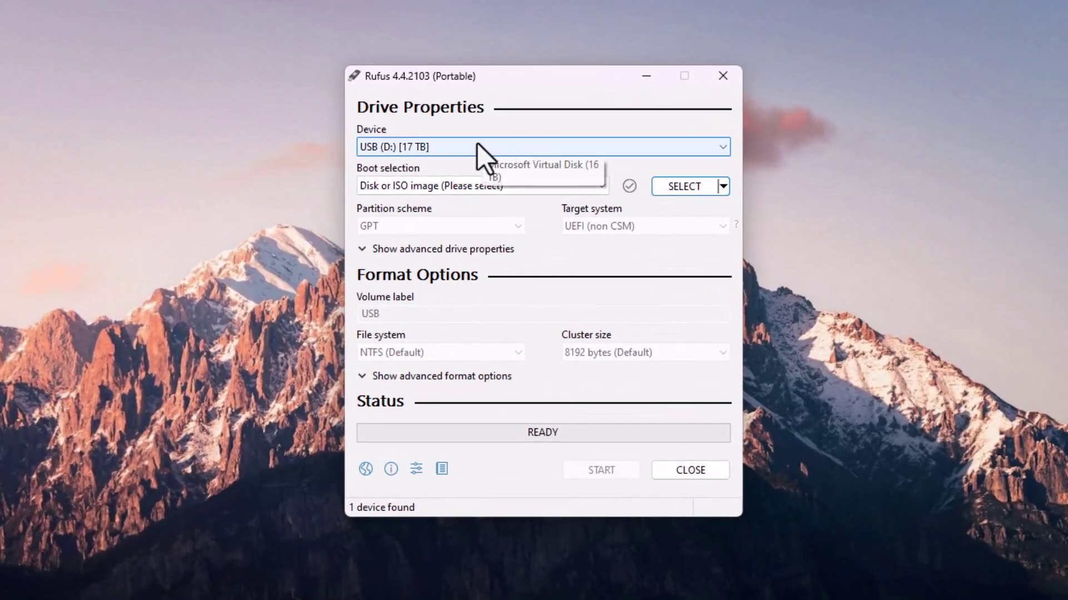
{"action": "left_click", "coordinate": [683, 186]}
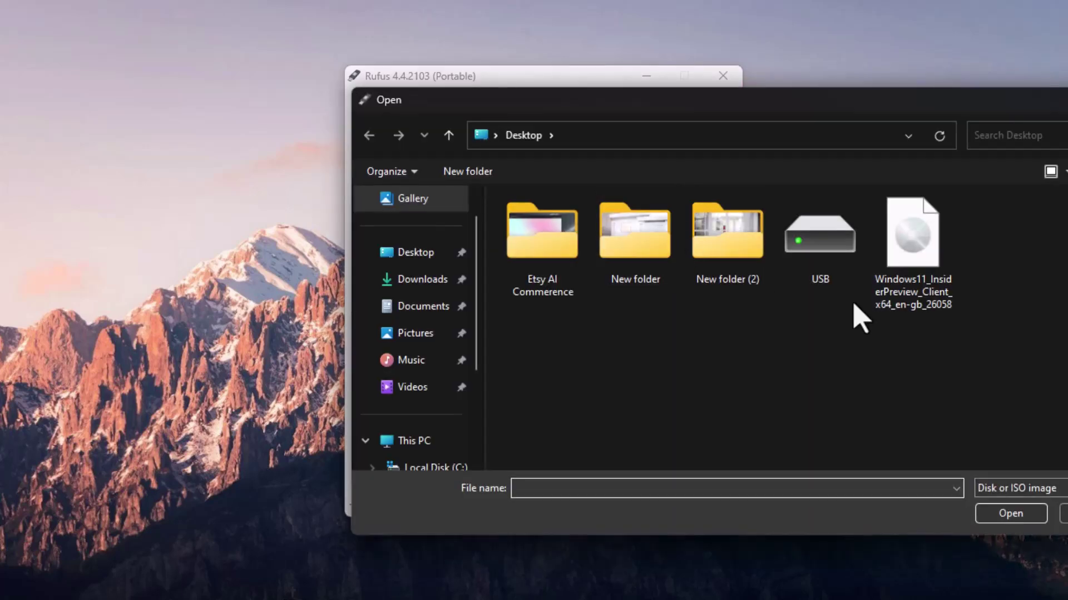
{"action": "left_click", "coordinate": [897, 242]}
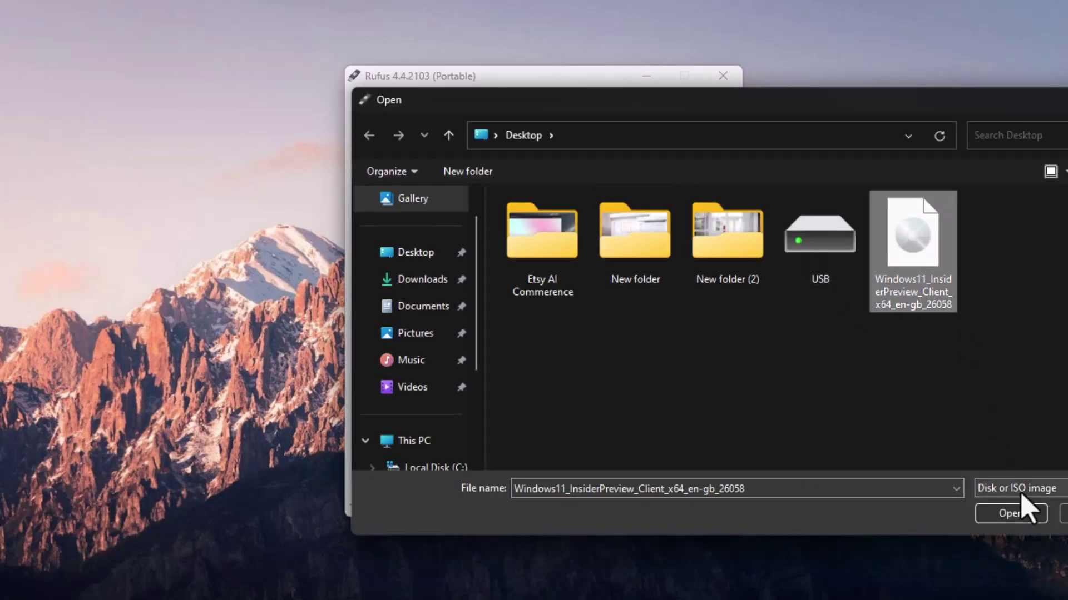
{"action": "left_click", "coordinate": [1007, 514]}
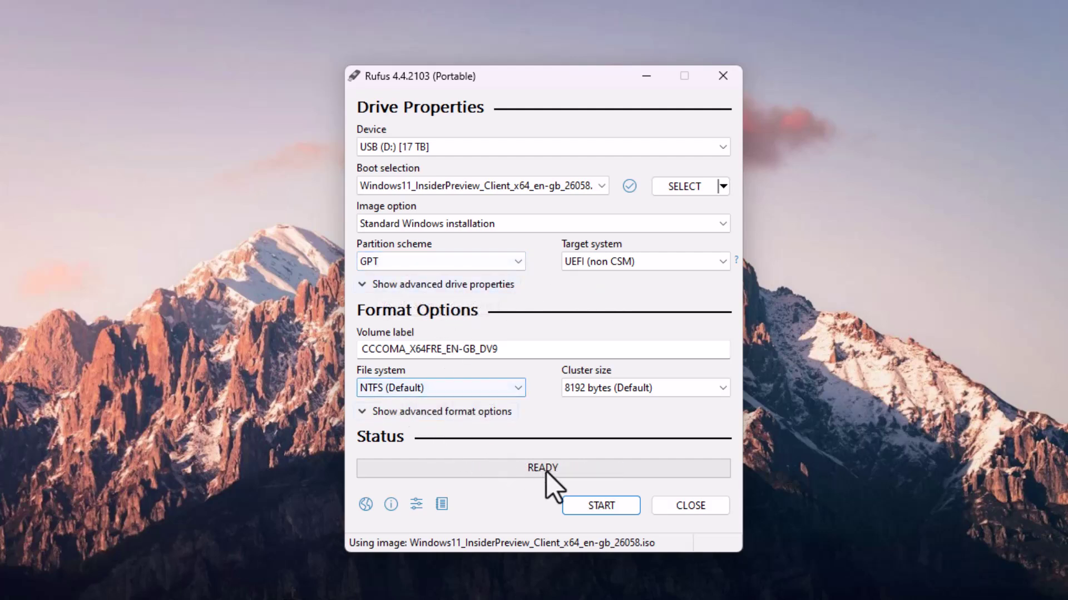
Step: Write the USB with RAM/Secure Boot/TPM and Microsoft account requirements removed, accept erasing it, then close Rufus
{"action": "left_click", "coordinate": [596, 505]}
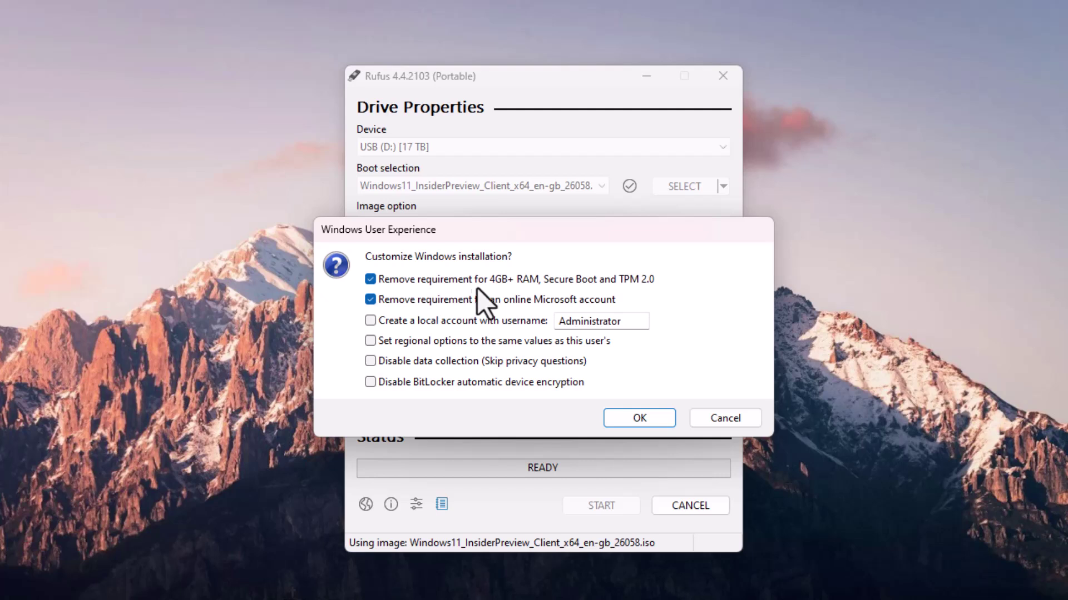
{"action": "left_click", "coordinate": [525, 279]}
{"action": "left_click", "coordinate": [492, 280]}
{"action": "left_click", "coordinate": [623, 417]}
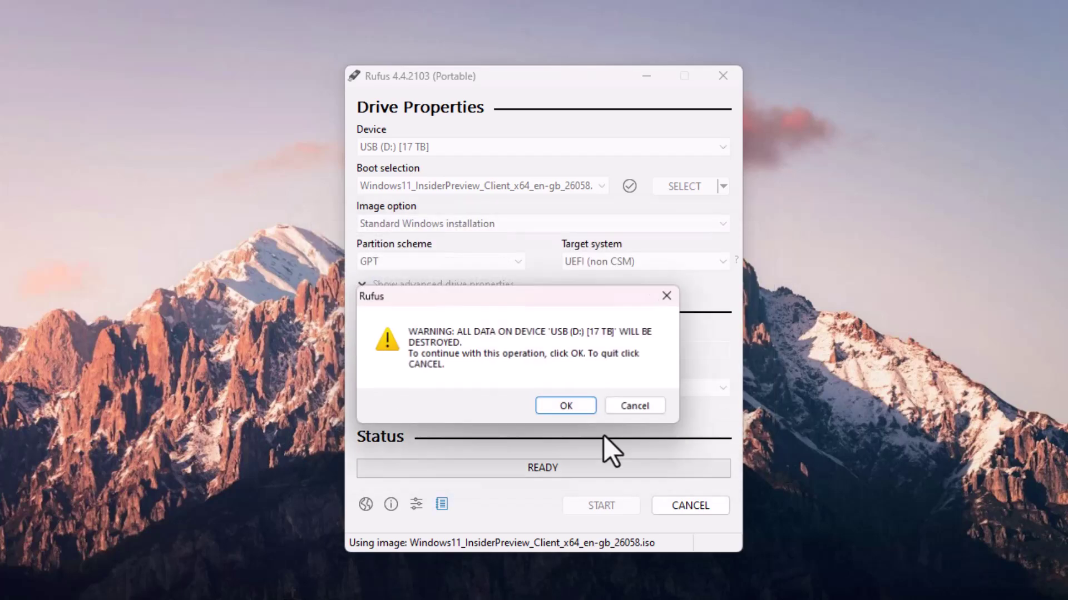
{"action": "left_click", "coordinate": [566, 410]}
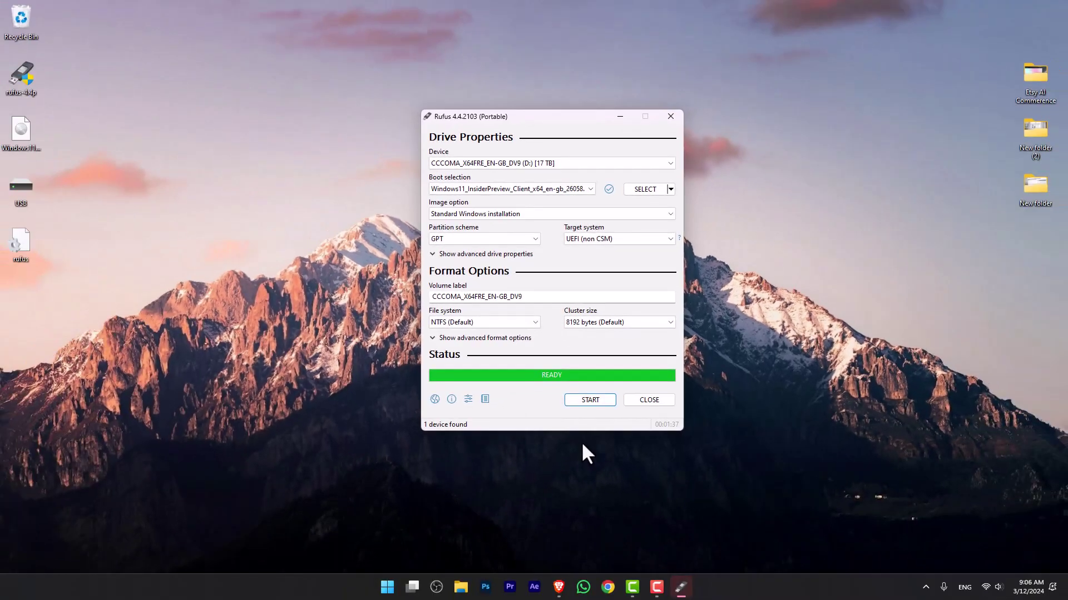
{"action": "left_click", "coordinate": [659, 401]}
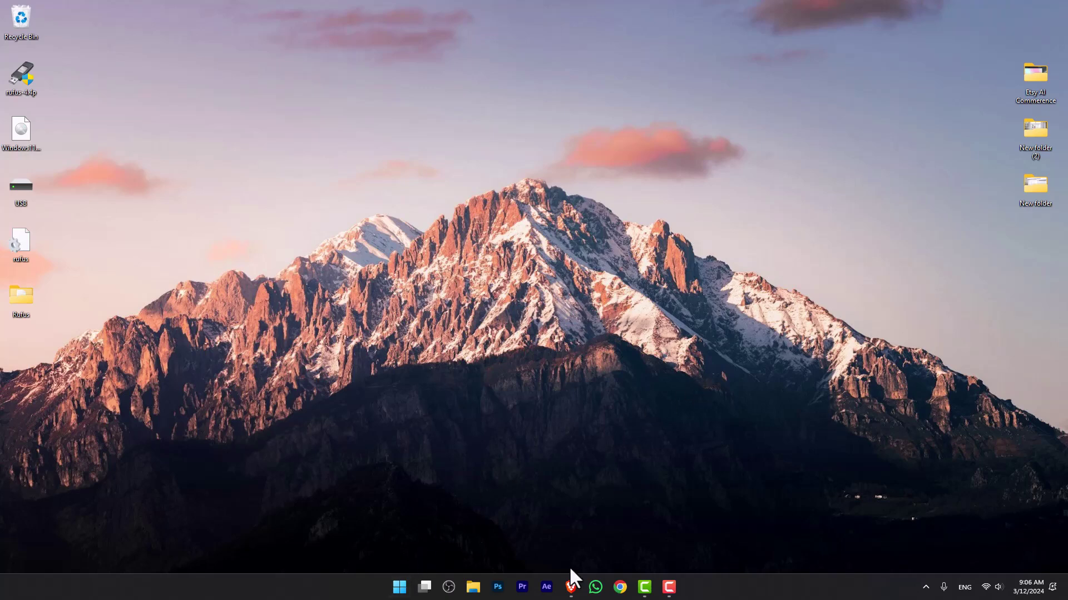
{"action": "left_click", "coordinate": [571, 585]}
Step: In the Windows 11 24H2 article, highlight the processor speed, TPM 2.0, Home edition note and POPCNT requirements
{"action": "left_click", "coordinate": [63, 9]}
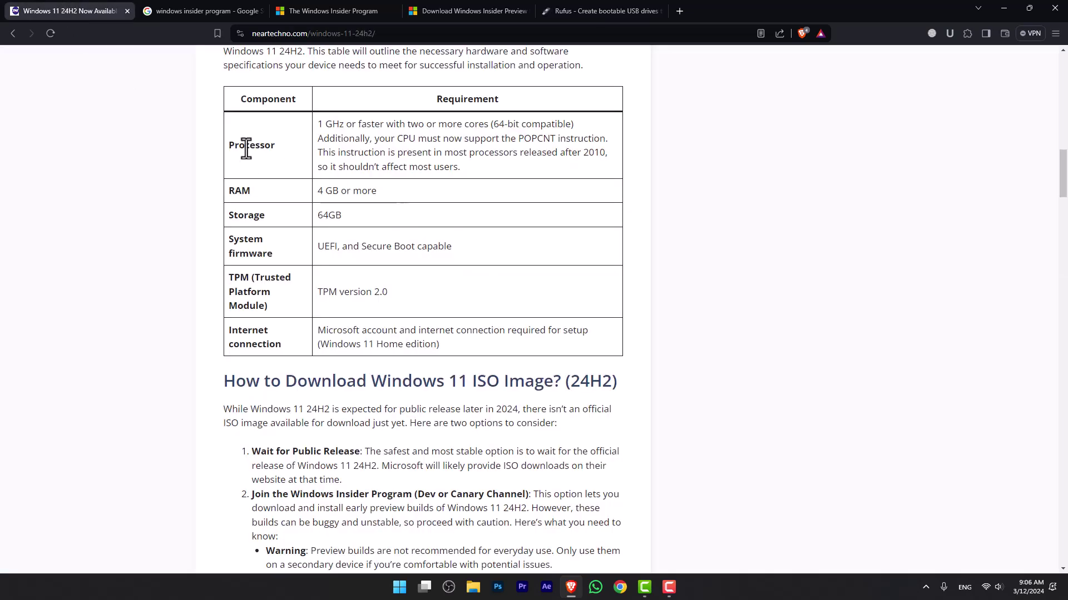
{"action": "left_click_drag", "start_coordinate": [319, 124], "coordinate": [371, 125]}
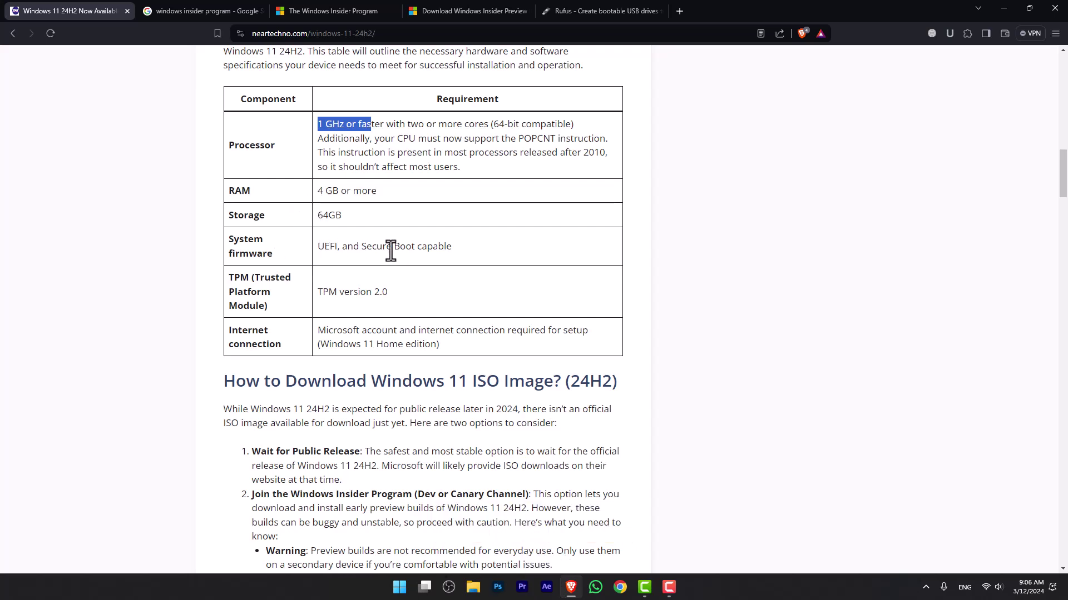
{"action": "triple_click", "coordinate": [348, 291]}
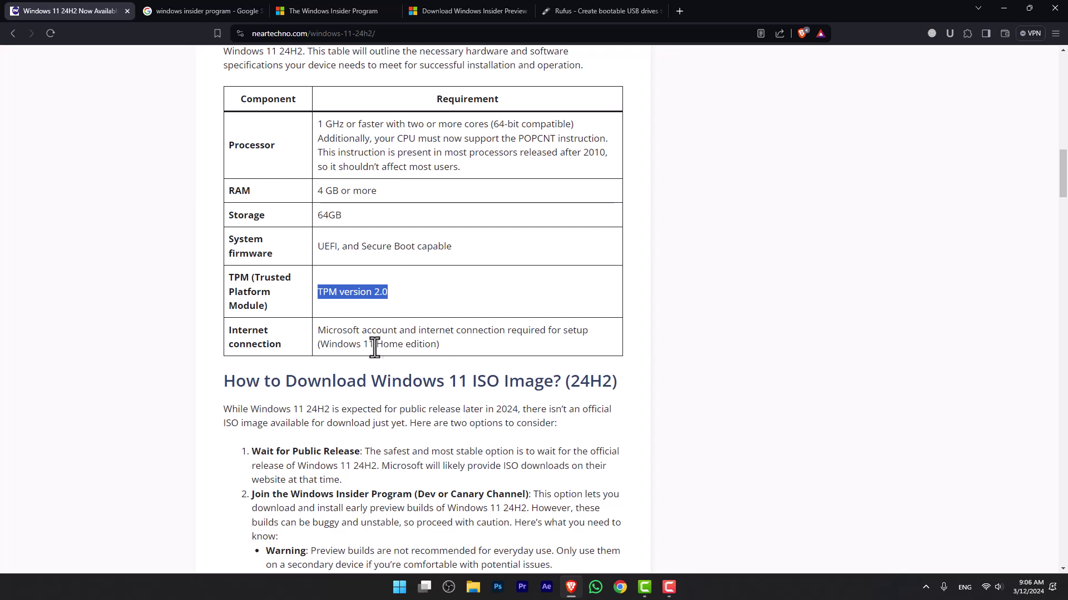
{"action": "left_click_drag", "start_coordinate": [362, 344], "coordinate": [403, 344]}
{"action": "left_click", "coordinate": [401, 336]}
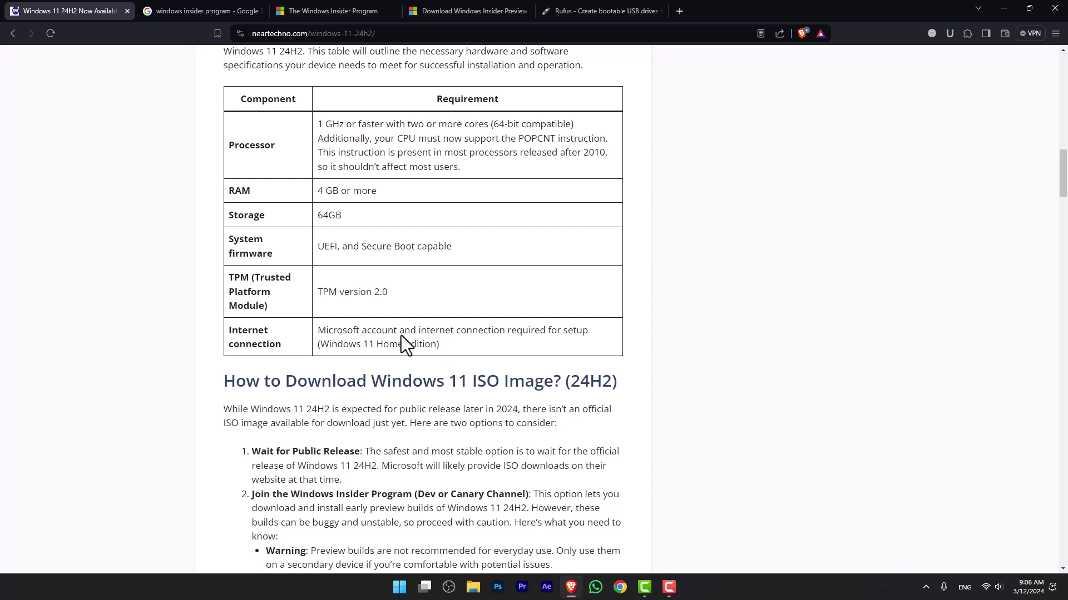
{"action": "scroll", "coordinate": [372, 228], "scroll_direction": "up", "scroll_amount": 1}
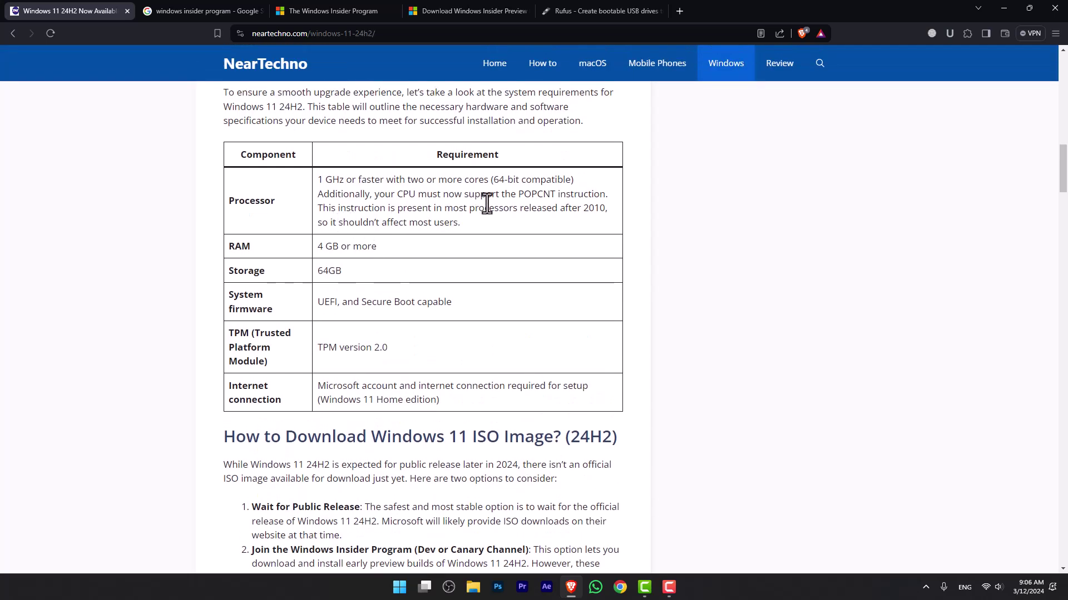
{"action": "double_click", "coordinate": [520, 196]}
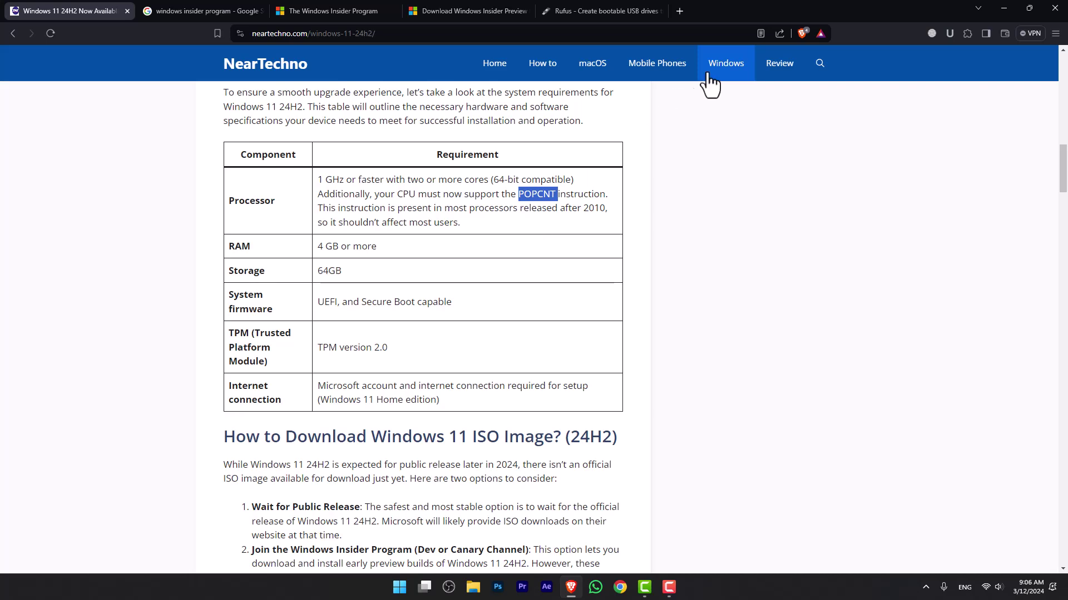
Step: Go to youtube.com in a new tab
{"action": "left_click", "coordinate": [678, 12]}
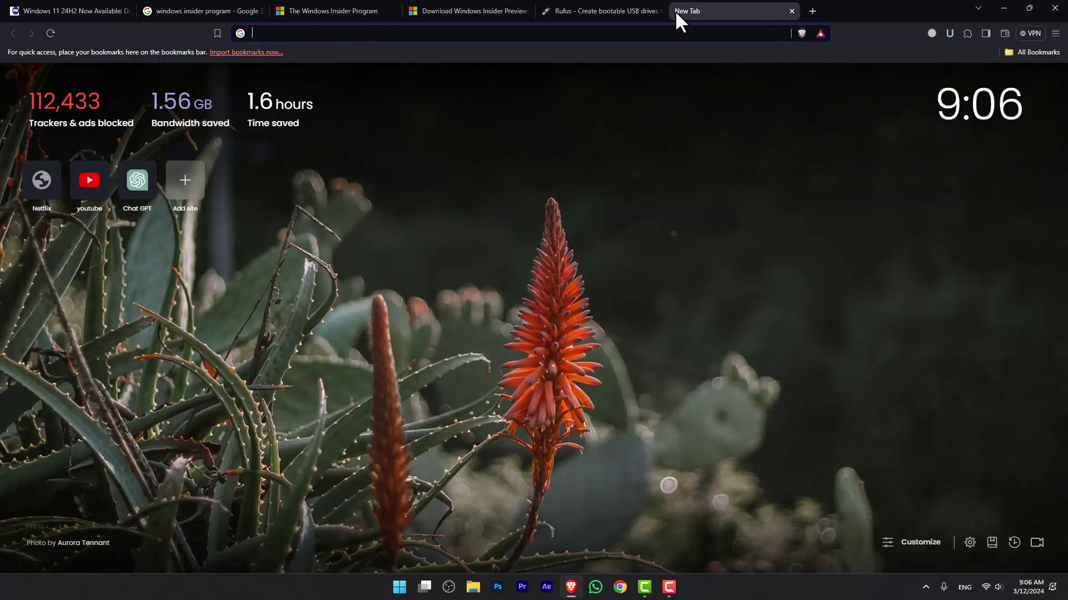
{"action": "type", "text": "youtube.com"}
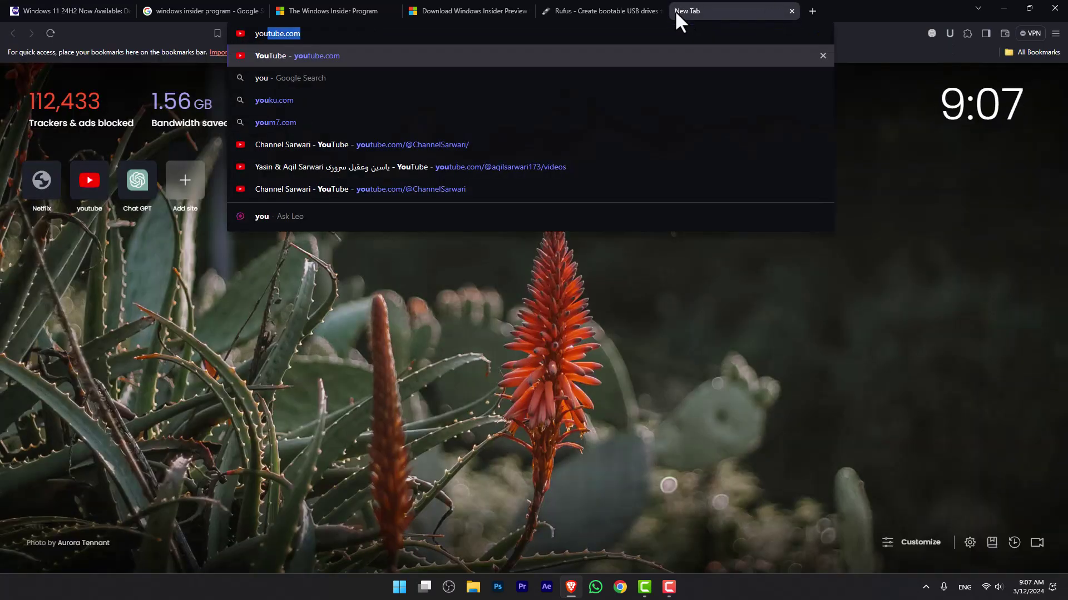
{"action": "key", "text": "Return"}
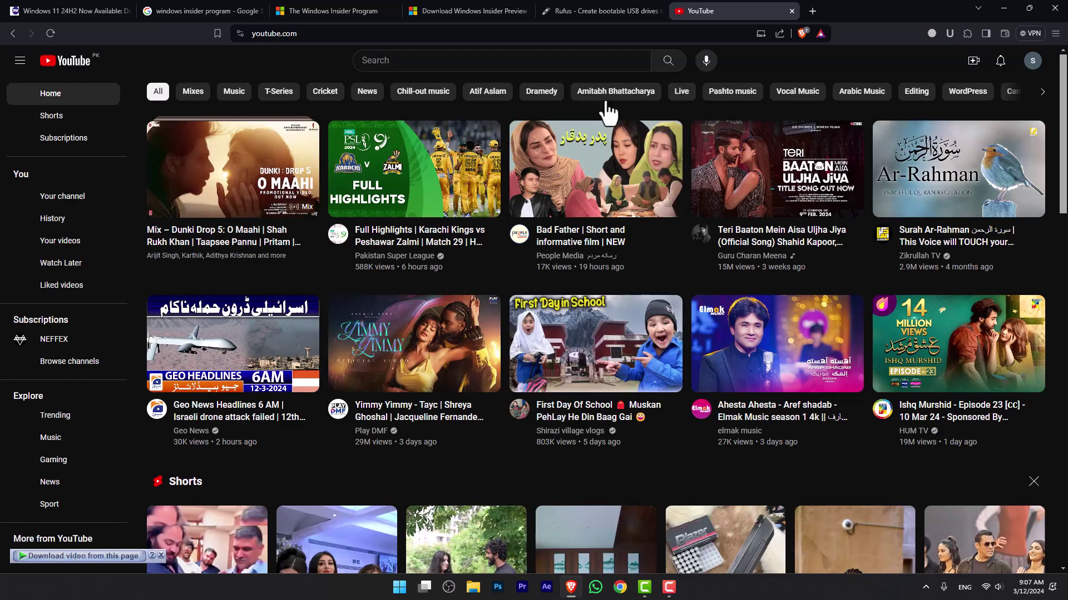
Step: Search 'intogide', open the IntoGuide channel and browse its Videos list
{"action": "left_click", "coordinate": [592, 58]}
{"action": "type", "text": "intogide"}
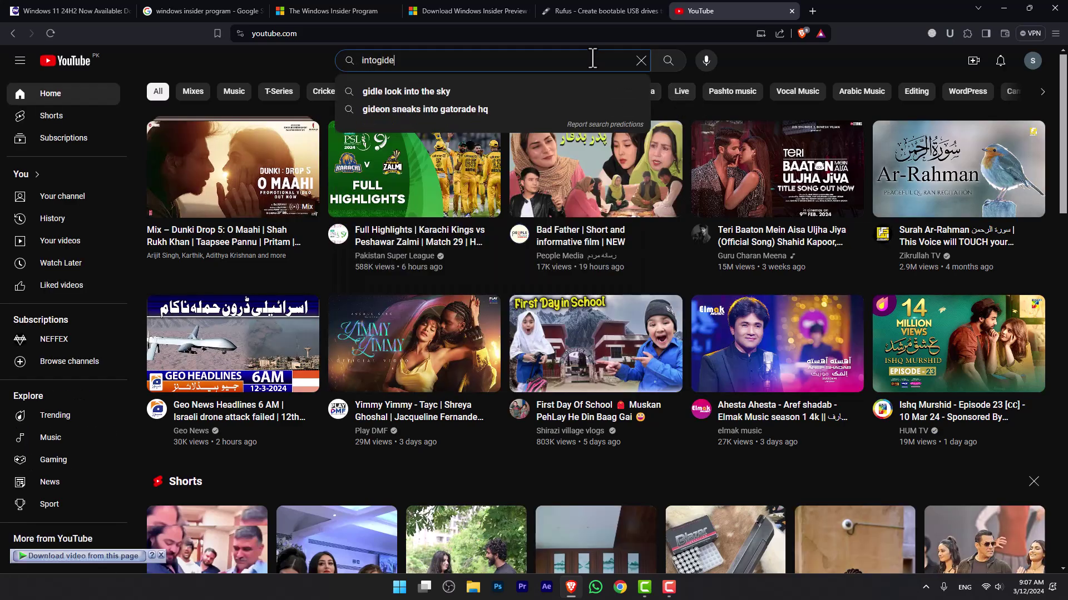
{"action": "key", "text": "Return"}
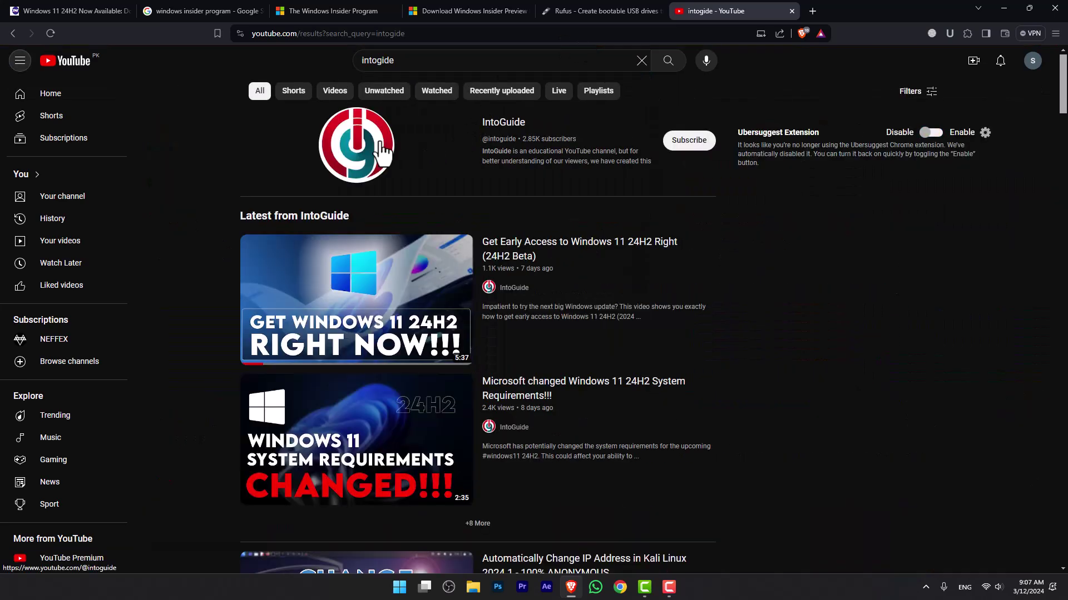
{"action": "left_click", "coordinate": [382, 152]}
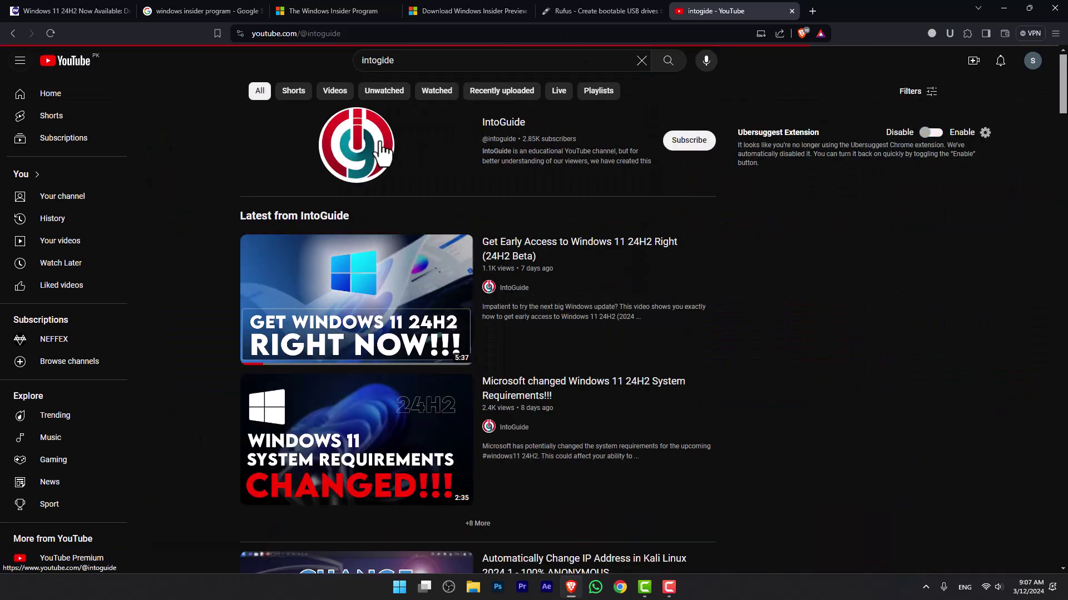
{"action": "left_click", "coordinate": [291, 333]}
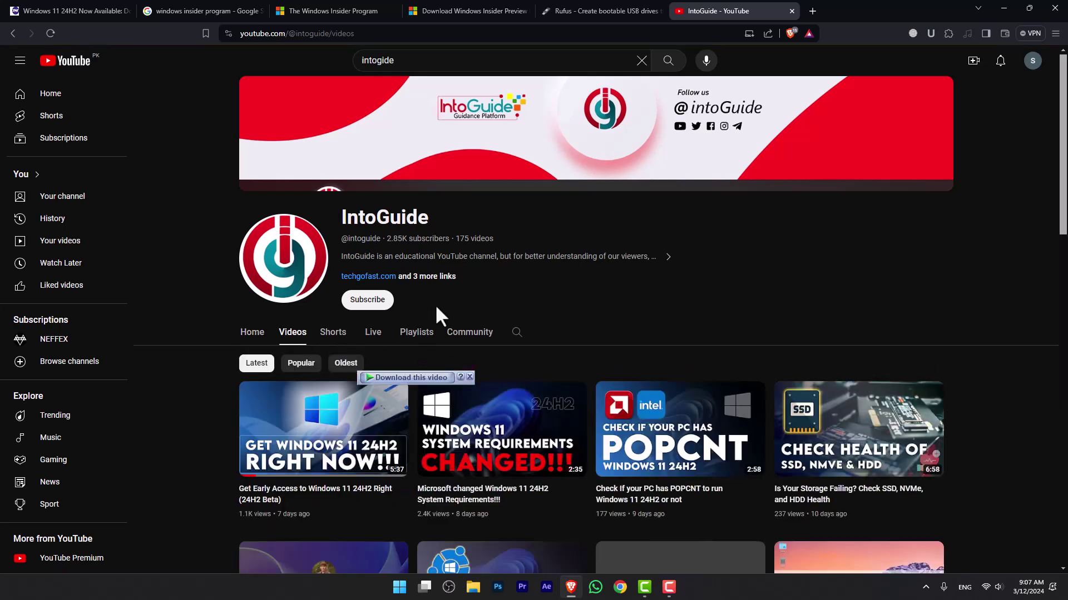
{"action": "scroll", "coordinate": [741, 248], "scroll_direction": "down", "scroll_amount": 4}
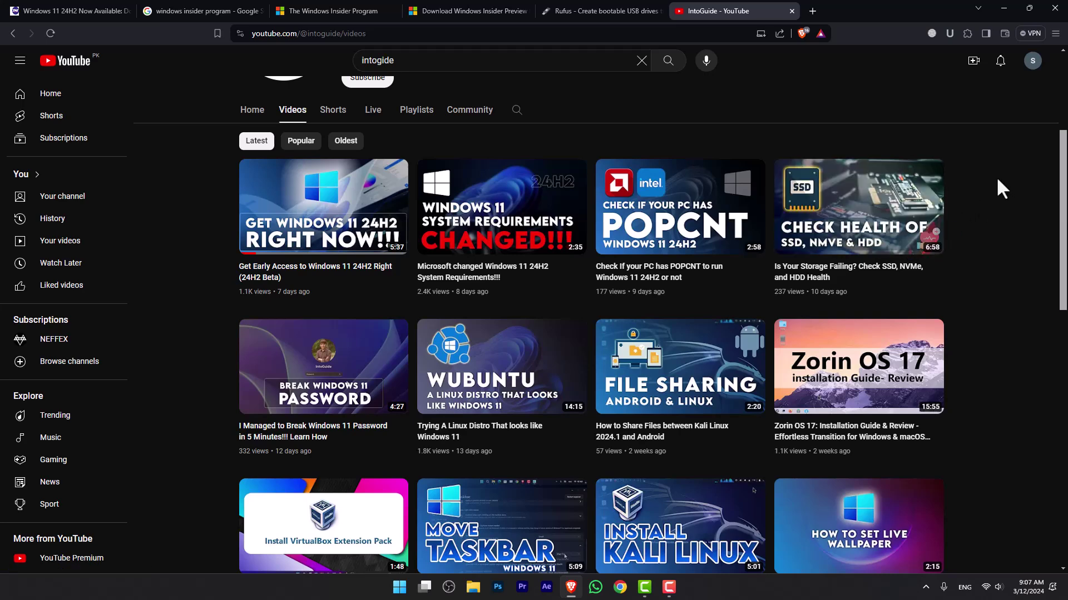
Step: Exit Brave from its main menu and dismiss the Start menu
{"action": "left_click", "coordinate": [1057, 34]}
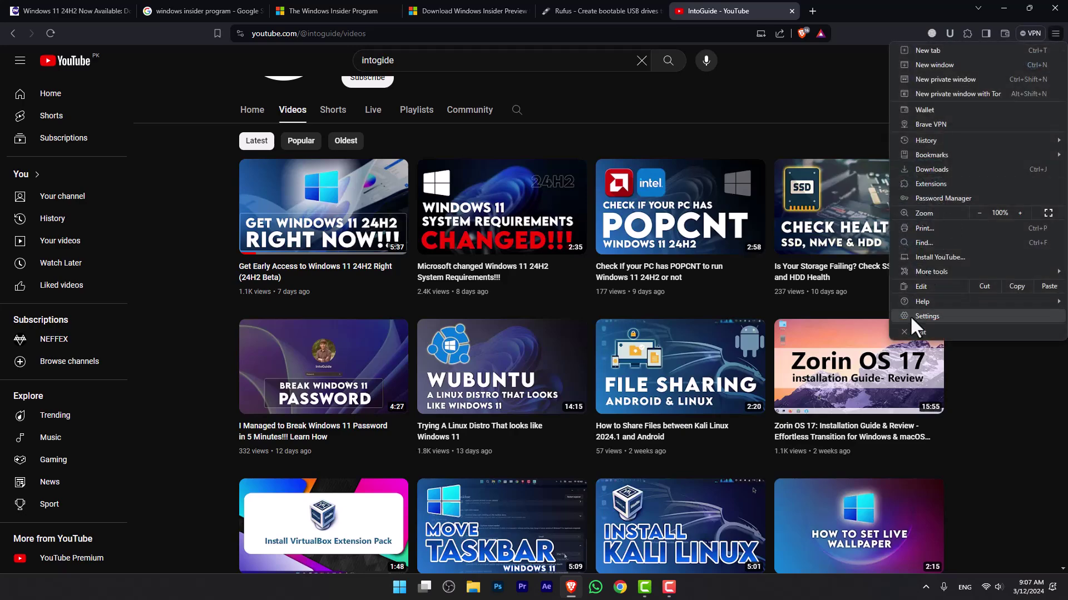
{"action": "left_click", "coordinate": [920, 332]}
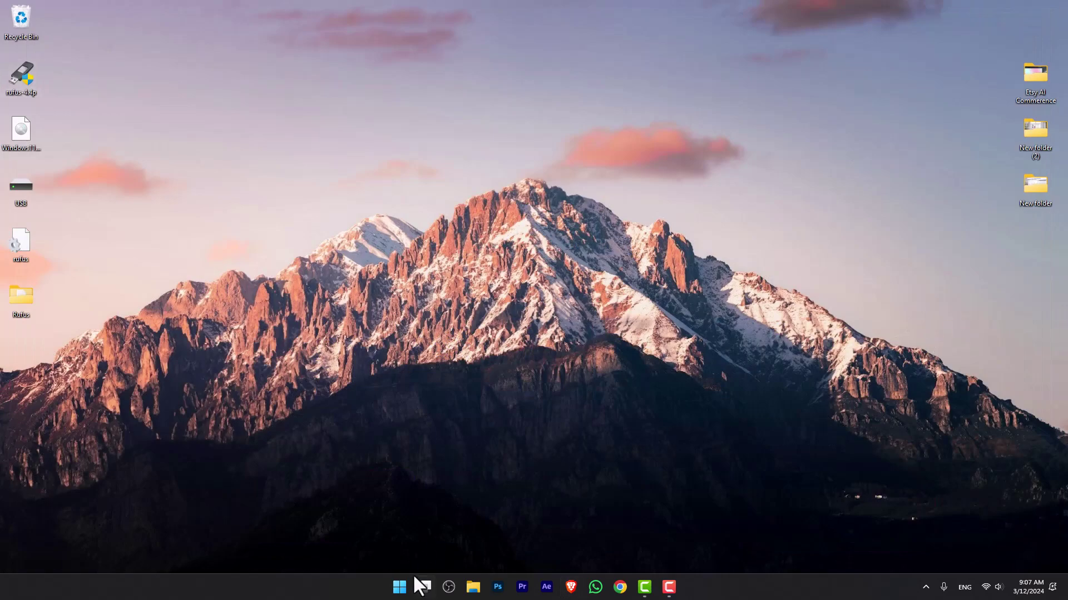
{"action": "left_click", "coordinate": [411, 584]}
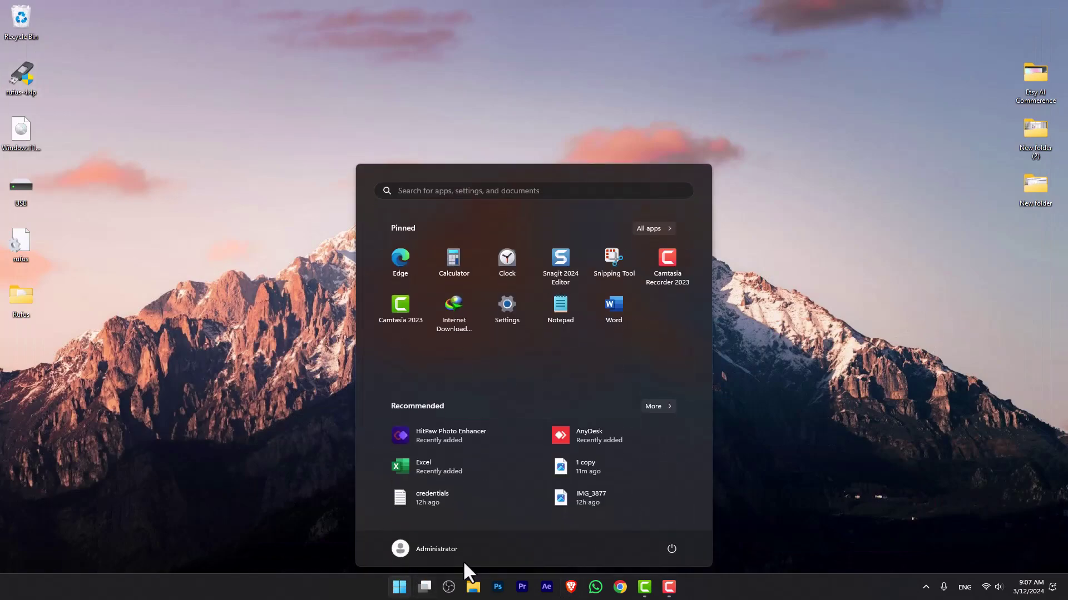
{"action": "left_click", "coordinate": [815, 459]}
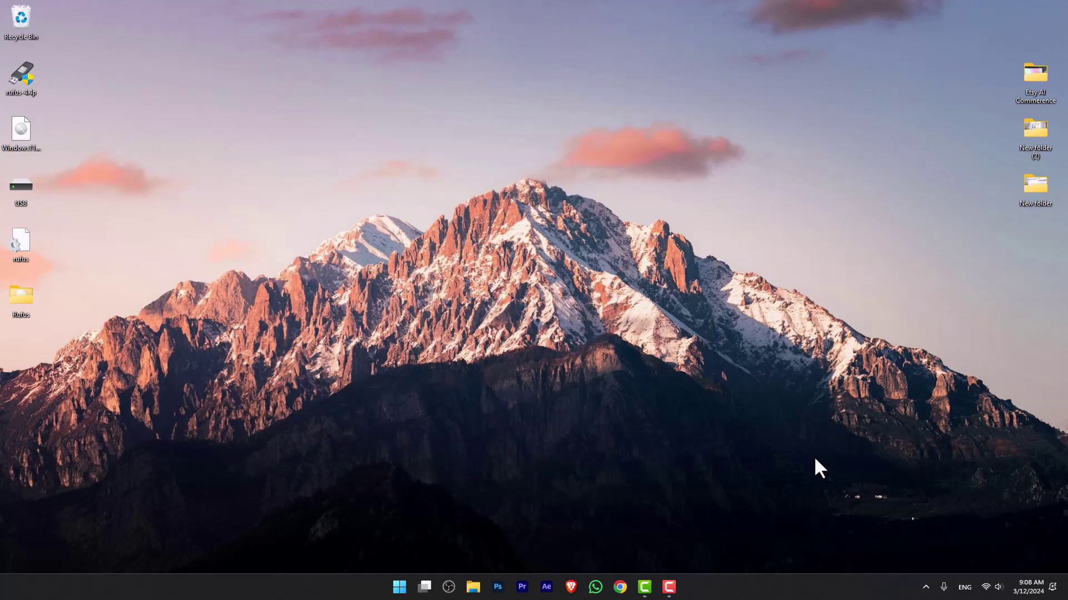
Step: Go through Windows Update's advanced options to Recovery and choose Restart now for Advanced startup
{"action": "key", "text": "super+i"}
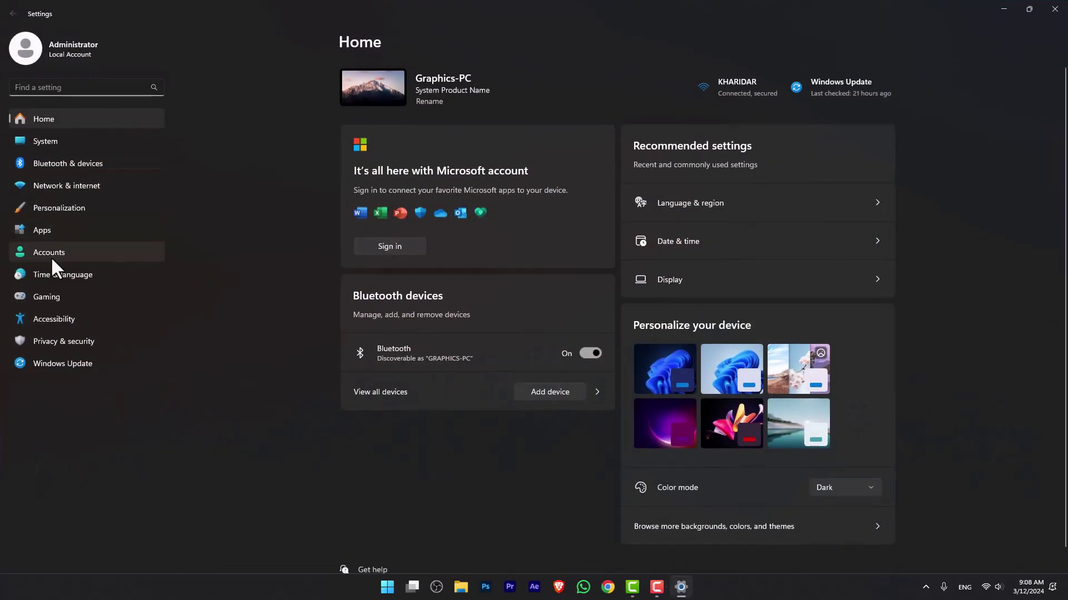
{"action": "left_click", "coordinate": [51, 362]}
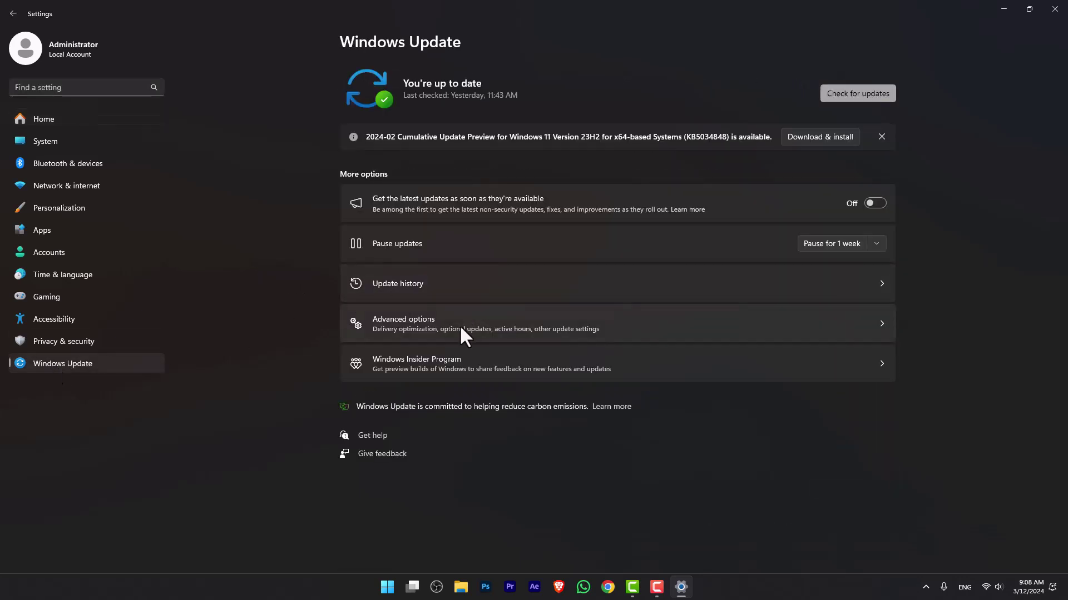
{"action": "left_click", "coordinate": [459, 324]}
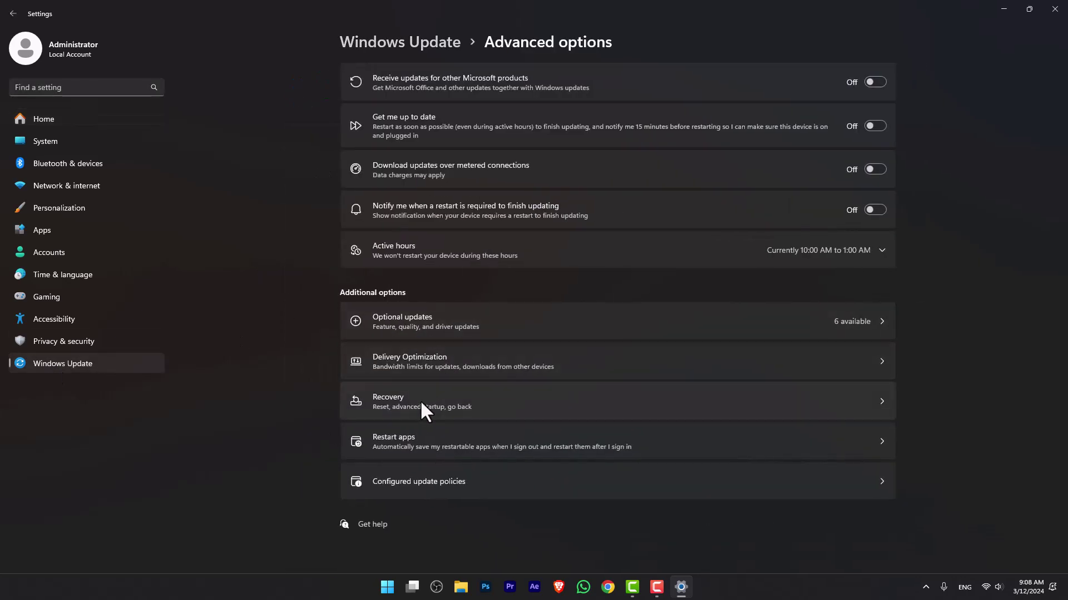
{"action": "left_click", "coordinate": [421, 403]}
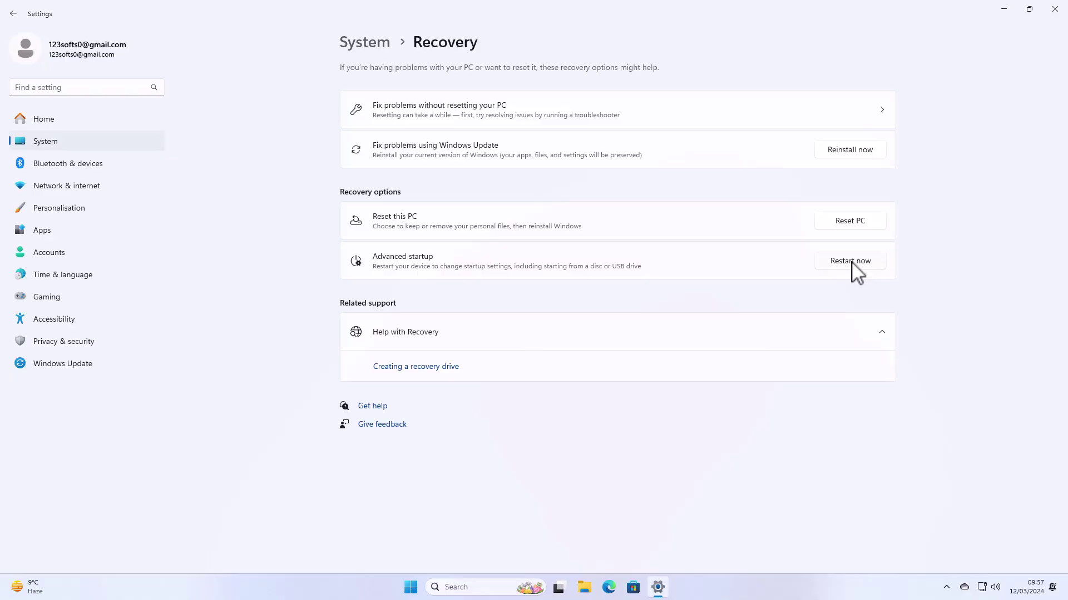
{"action": "left_click", "coordinate": [853, 262]}
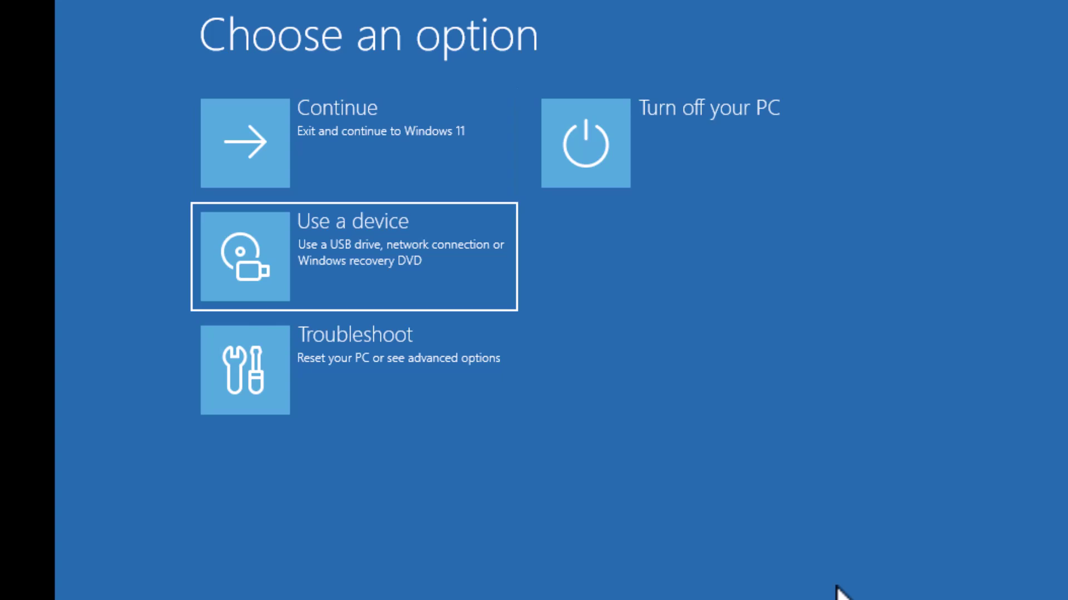
Step: Choose Use a device to boot from the USB EFI drive into Windows 11 Setup
{"action": "key", "text": "Return"}
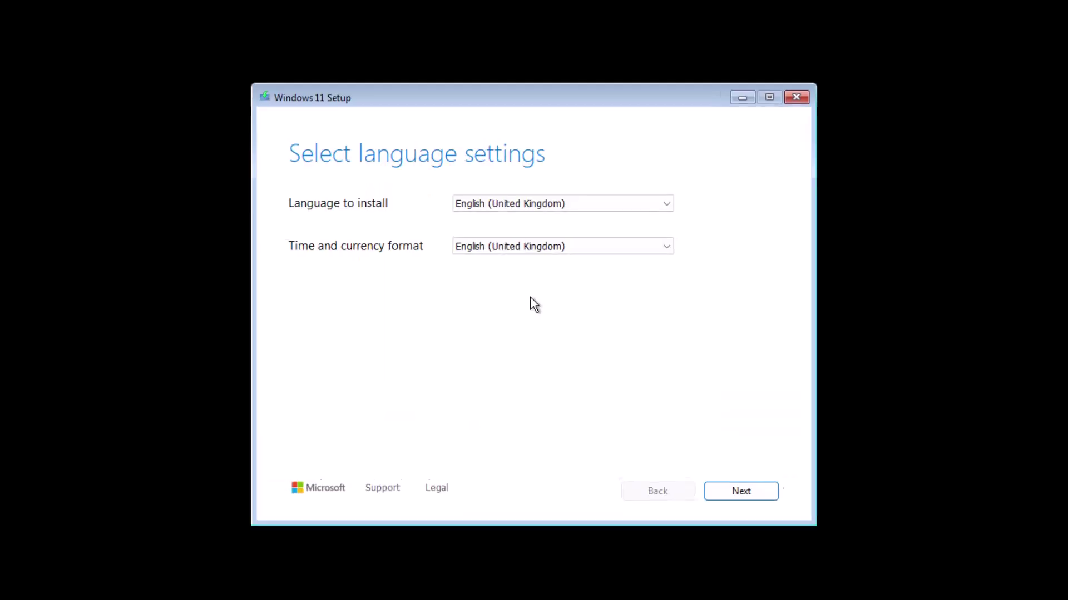
Step: Keep the language and United Kingdom keyboard settings, and agree that everything will be deleted
{"action": "left_click", "coordinate": [780, 522]}
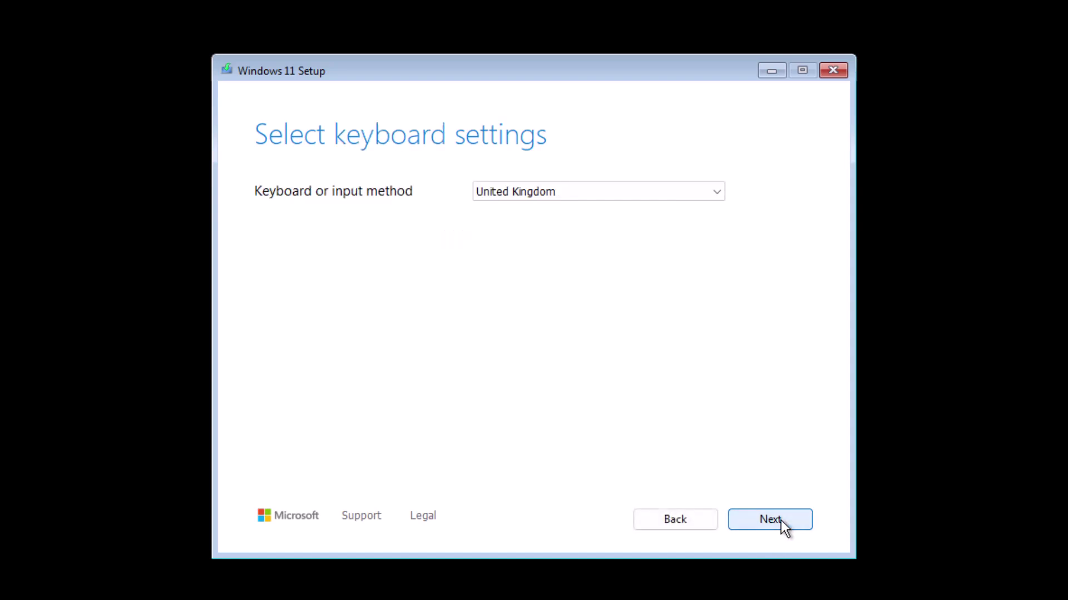
{"action": "left_click", "coordinate": [781, 520]}
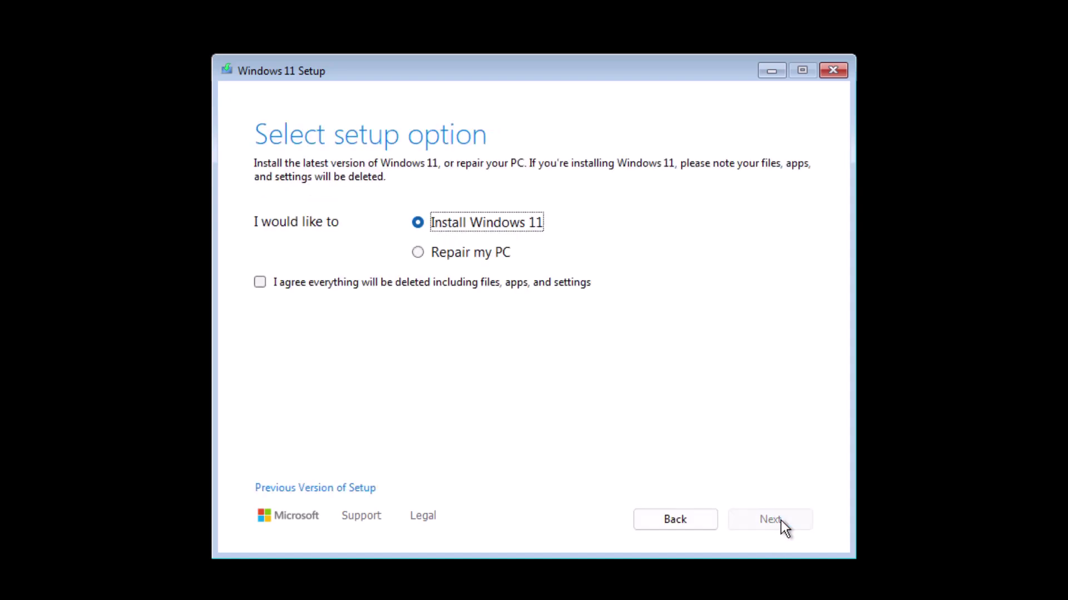
{"action": "left_click", "coordinate": [317, 276]}
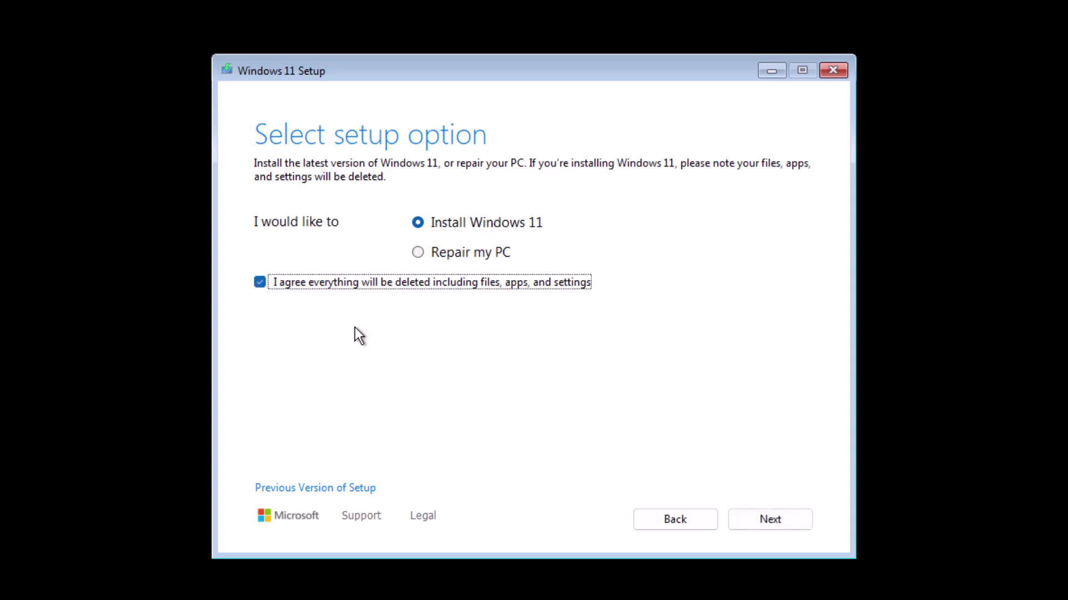
{"action": "left_click", "coordinate": [751, 516]}
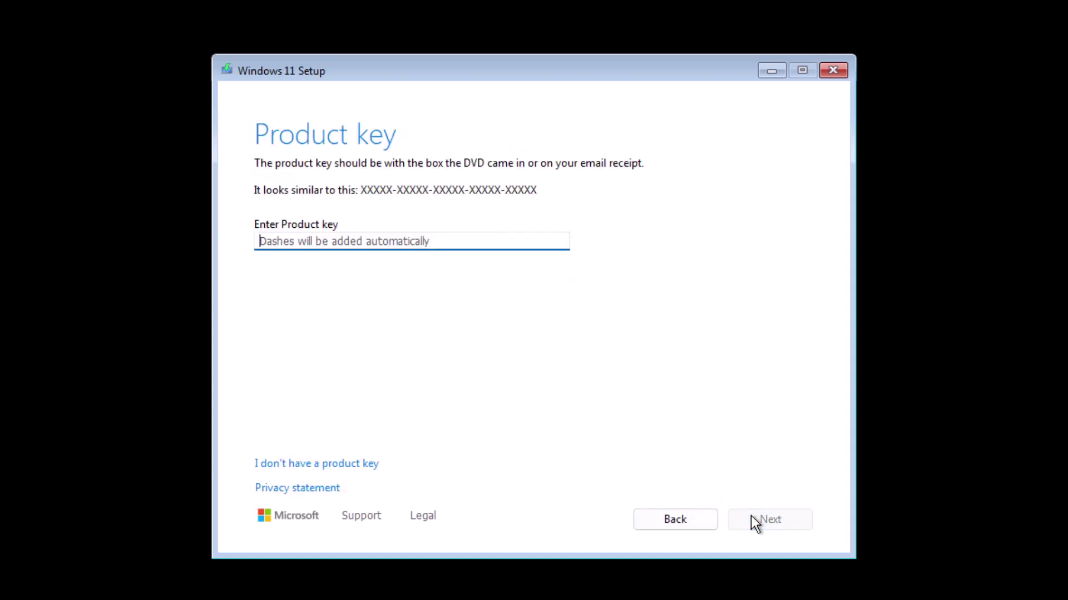
Step: Skip the product key and select the Windows 11 Pro edition
{"action": "left_click", "coordinate": [357, 464]}
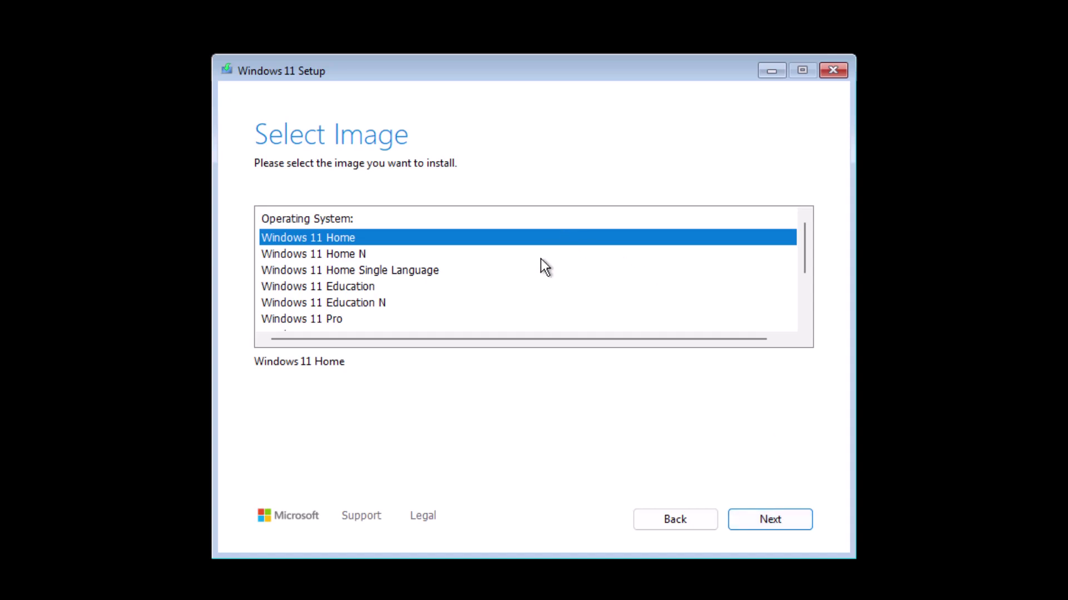
{"action": "scroll", "coordinate": [539, 269], "scroll_direction": "down", "scroll_amount": 2}
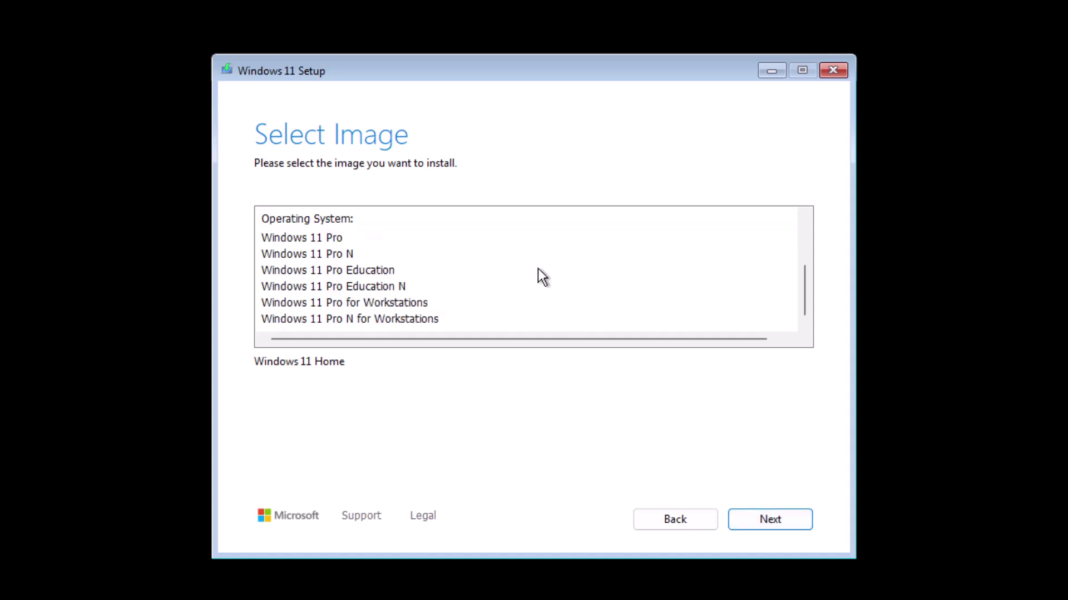
{"action": "scroll", "coordinate": [408, 257], "scroll_direction": "up", "scroll_amount": 1}
{"action": "left_click", "coordinate": [333, 287]}
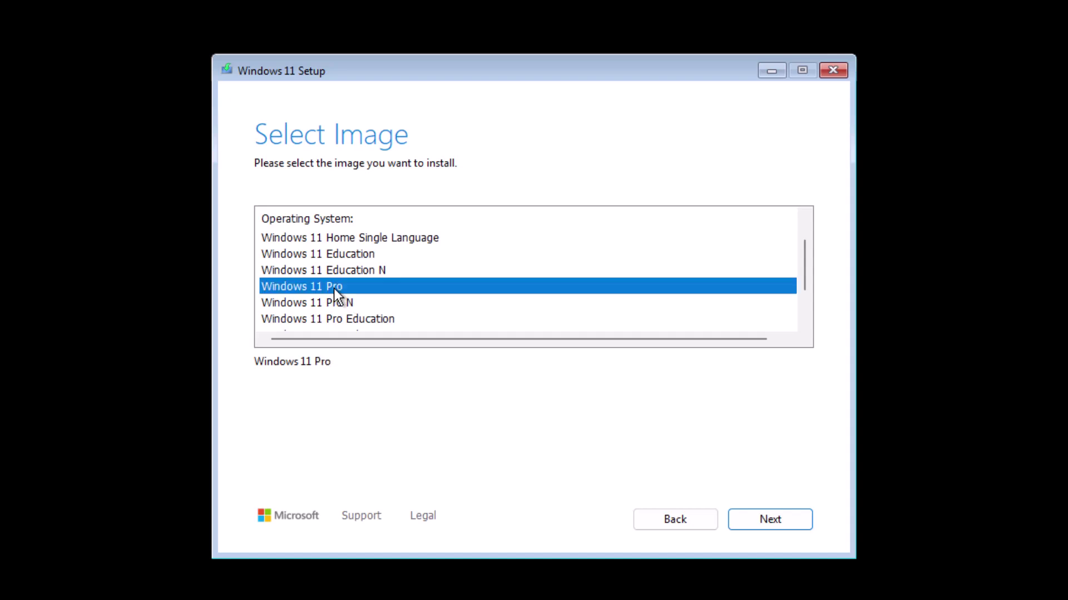
{"action": "left_click", "coordinate": [747, 519]}
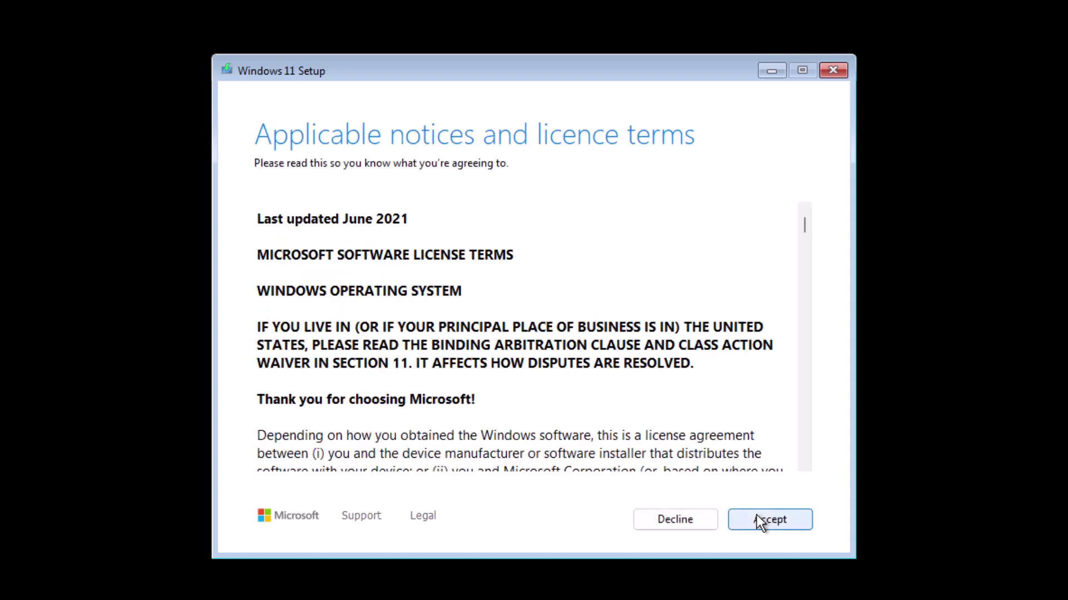
Step: Accept the licence terms and install Windows 11 Pro onto Disk 0's 300 GB unallocated space
{"action": "left_click", "coordinate": [759, 520]}
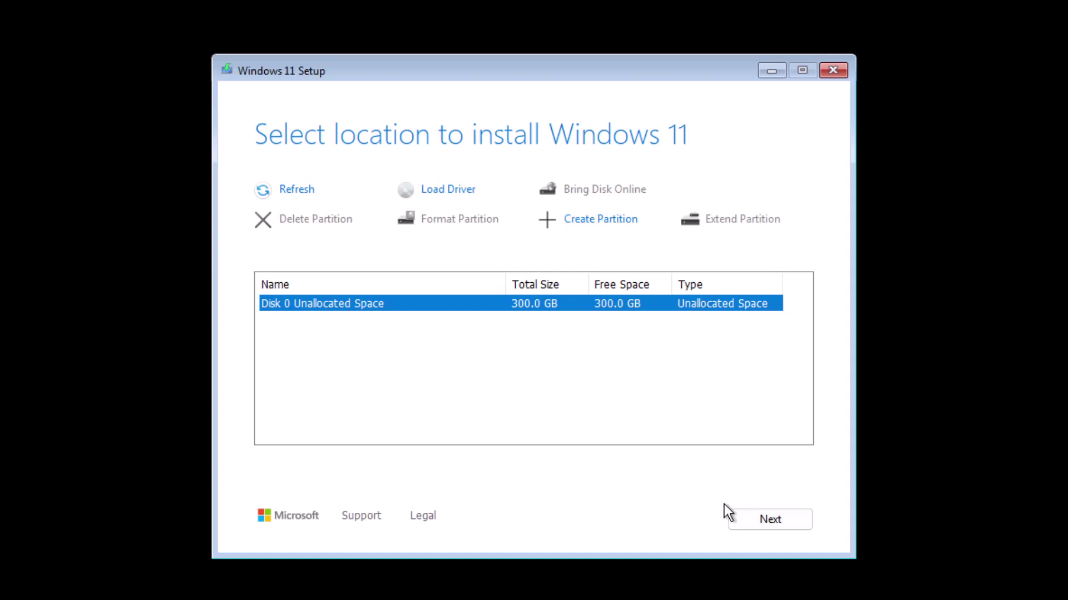
{"action": "left_click", "coordinate": [747, 518]}
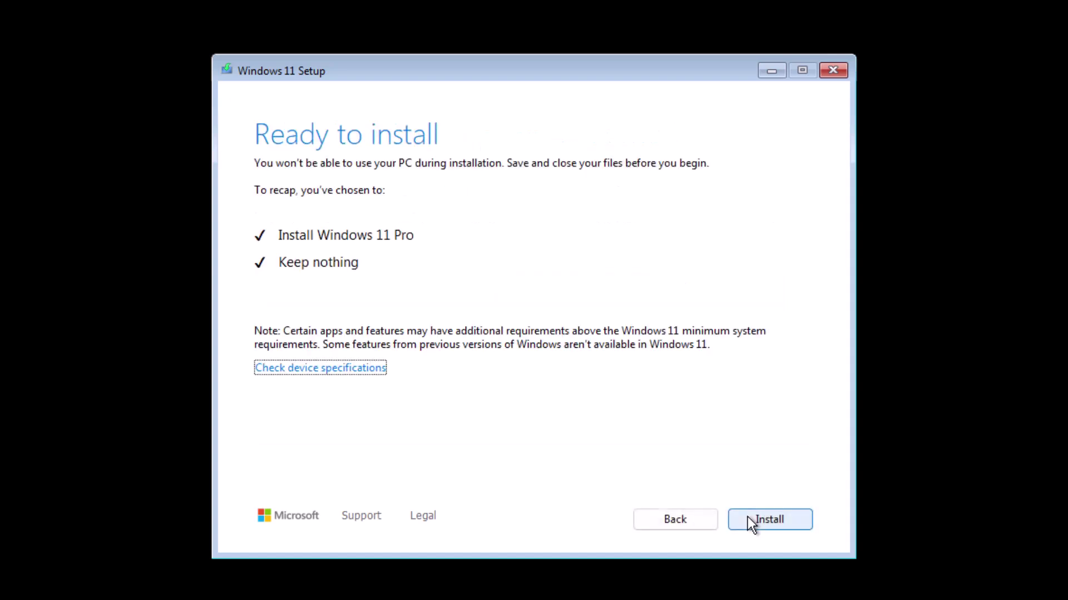
{"action": "left_click", "coordinate": [747, 517]}
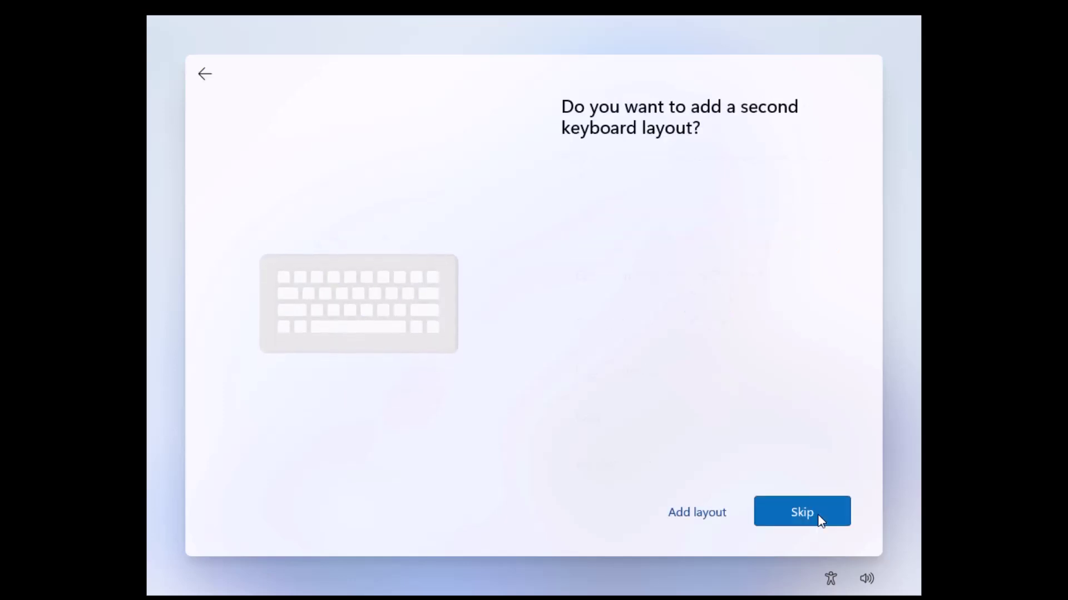
Step: Skip the second keyboard layout, enter a device name, and start typing the account e-mail
{"action": "left_click", "coordinate": [819, 516]}
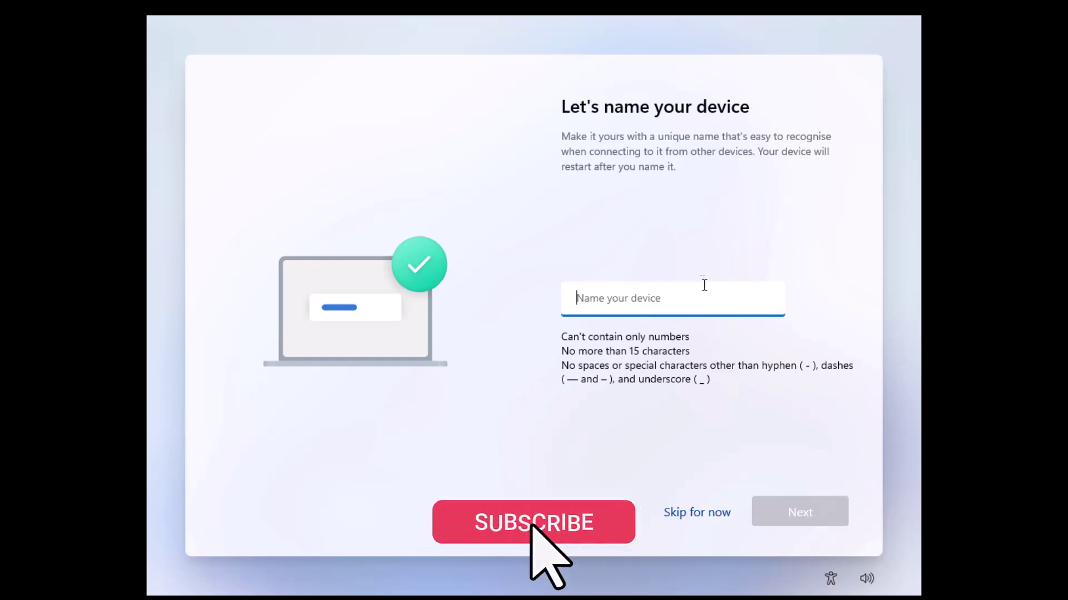
{"action": "type", "text": "Abbas"}
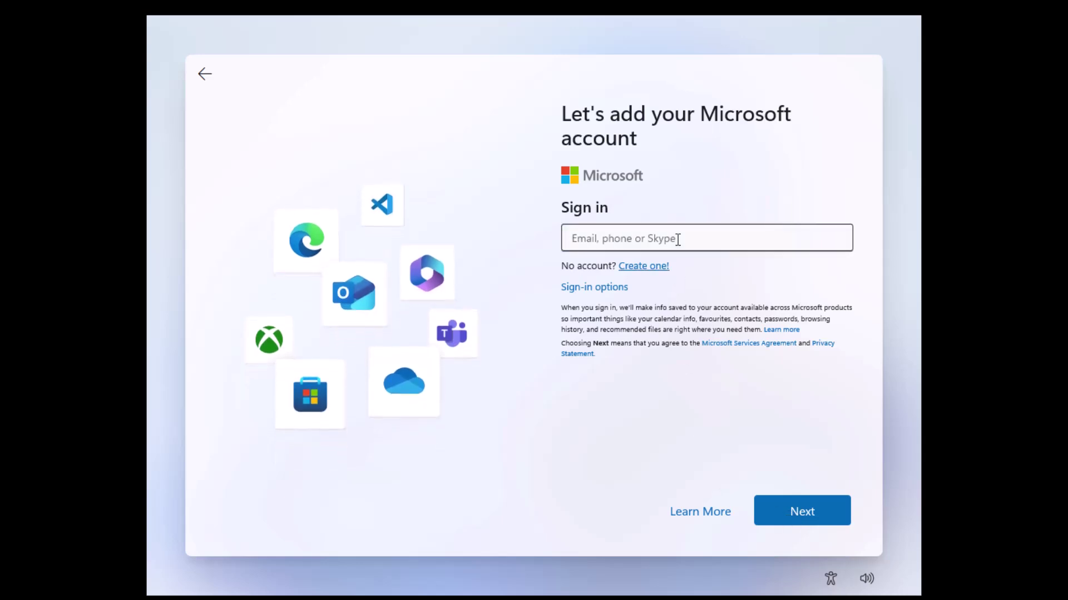
{"action": "left_click", "coordinate": [678, 240]}
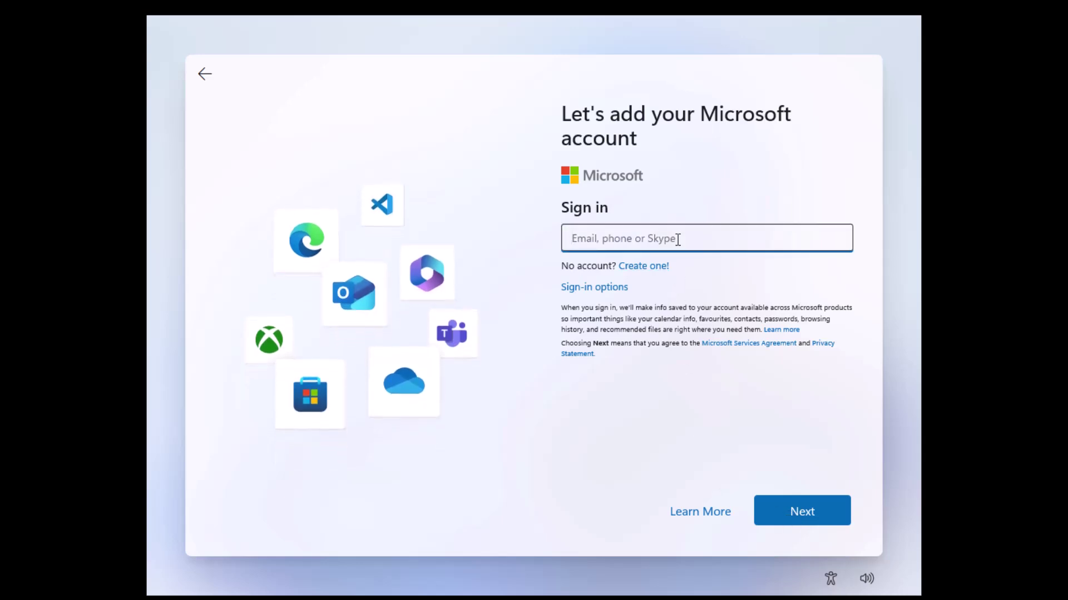
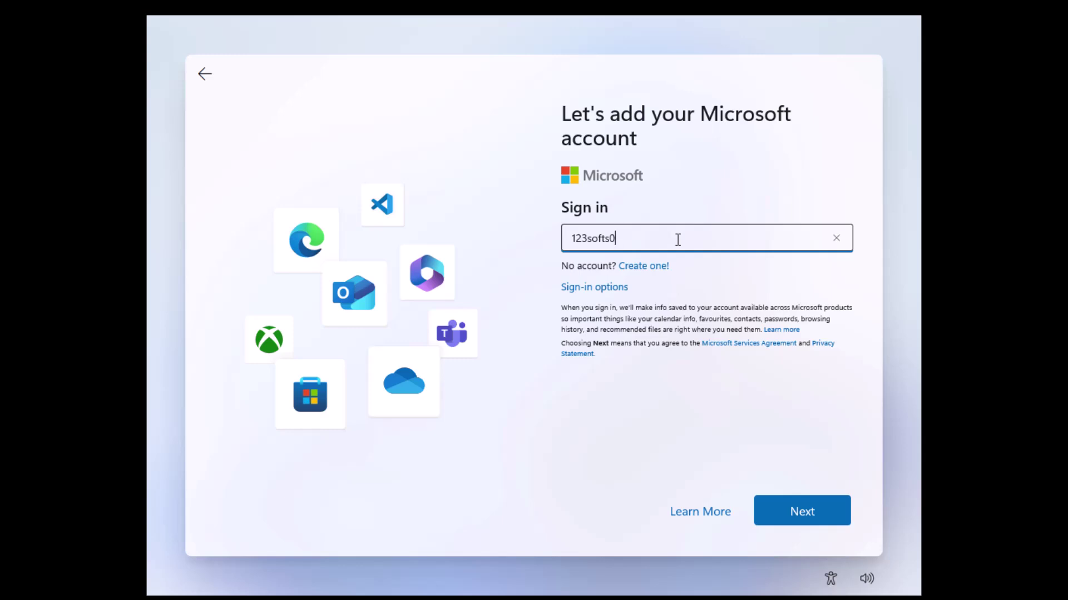
Step: Launch the On-Screen Keyboard from a Shift+F10 command prompt, then close the prompt
{"action": "key", "text": "shift+F10"}
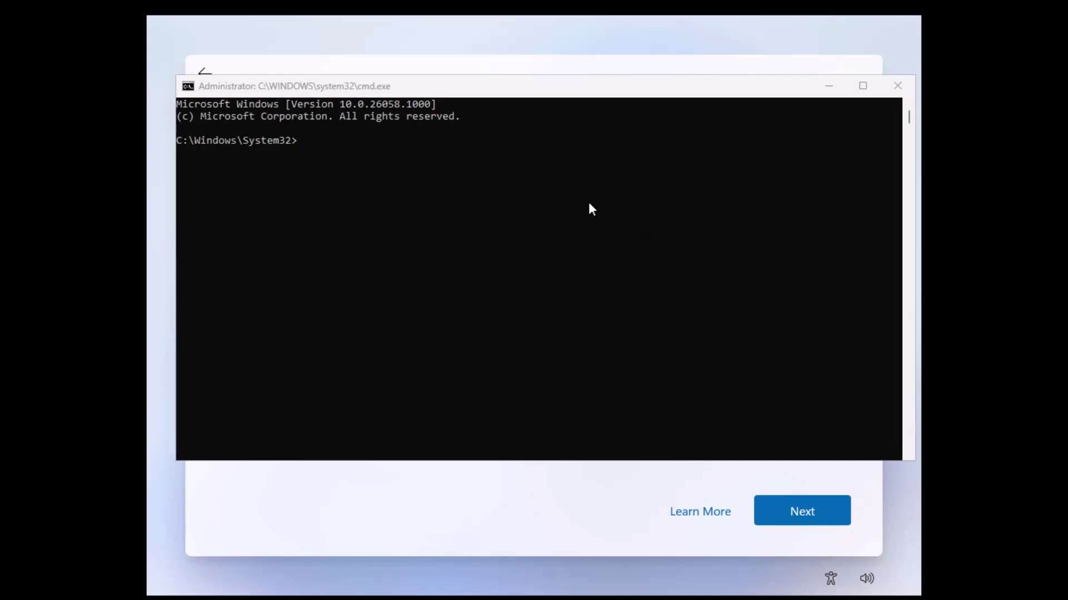
{"action": "left_click", "coordinate": [589, 203]}
{"action": "type", "text": "psk"}
{"action": "key", "text": "Return"}
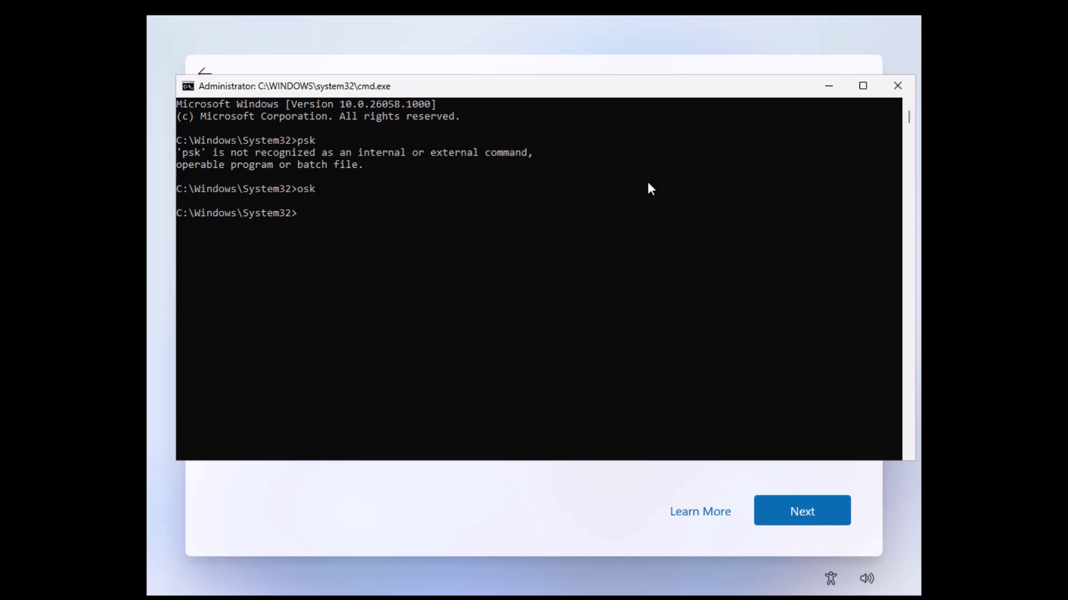
{"action": "left_click", "coordinate": [898, 92]}
Step: Add the @ with the On-Screen Keyboard, submit the e-mail, and sign in with the password
{"action": "left_click_drag", "start_coordinate": [635, 103], "coordinate": [686, 351]}
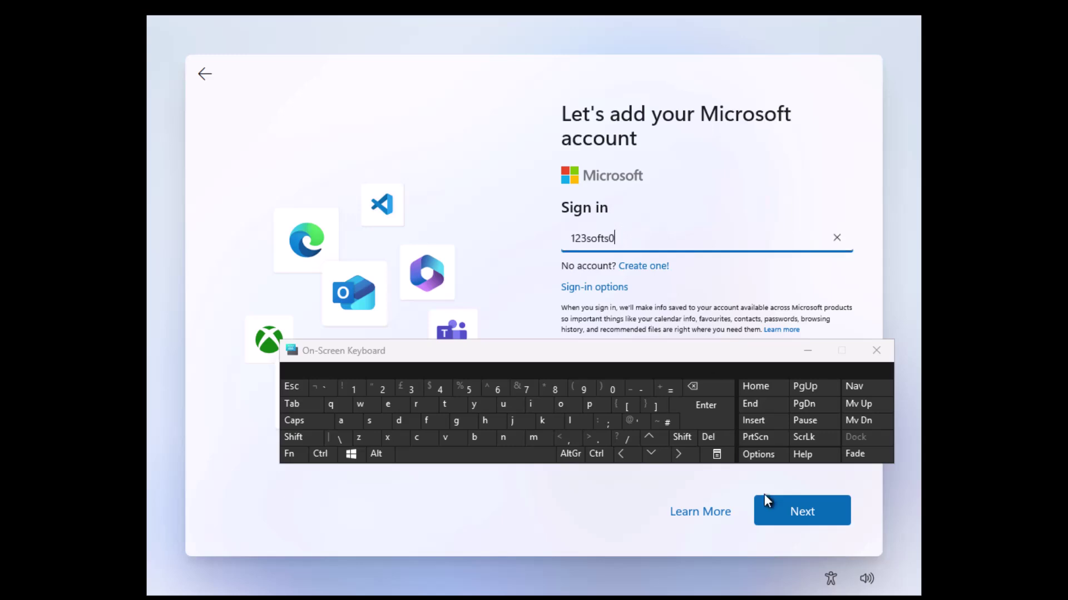
{"action": "left_click", "coordinate": [682, 436]}
{"action": "left_click", "coordinate": [639, 420]}
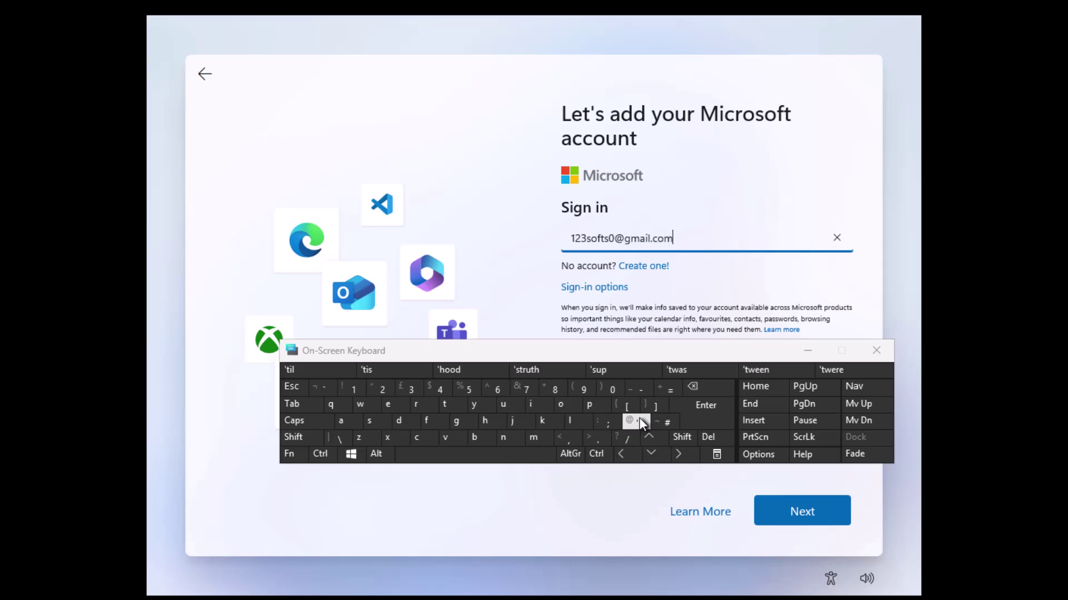
{"action": "left_click", "coordinate": [787, 521]}
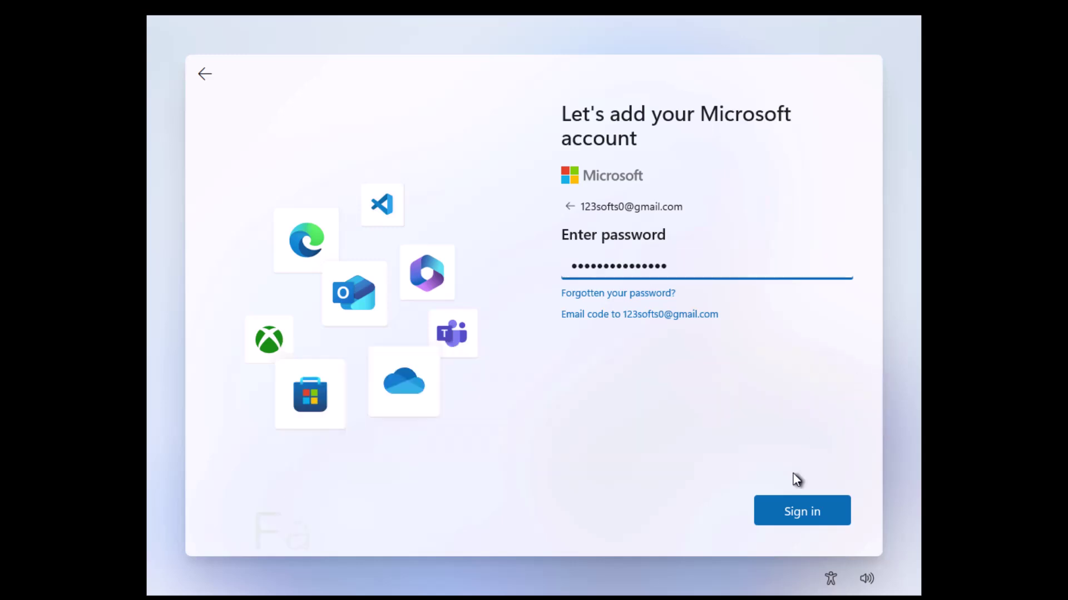
{"action": "left_click", "coordinate": [805, 504]}
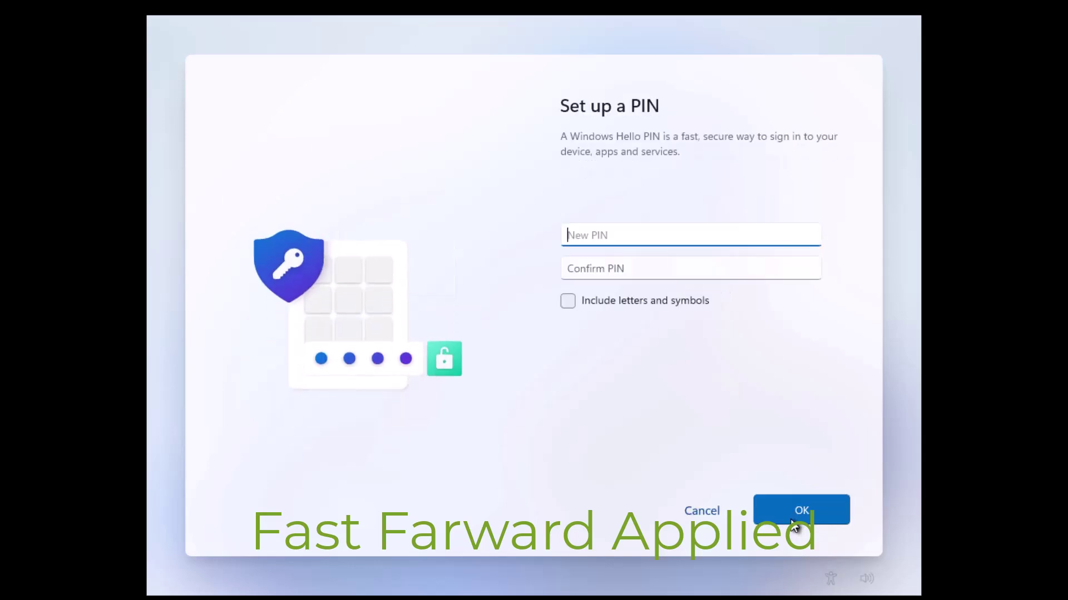
Step: Enter and confirm a new Windows Hello sign-in PIN
{"action": "type", "text": "1234"}
{"action": "key", "text": "Tab"}
{"action": "type", "text": "1234"}
{"action": "left_click", "coordinate": [792, 522]}
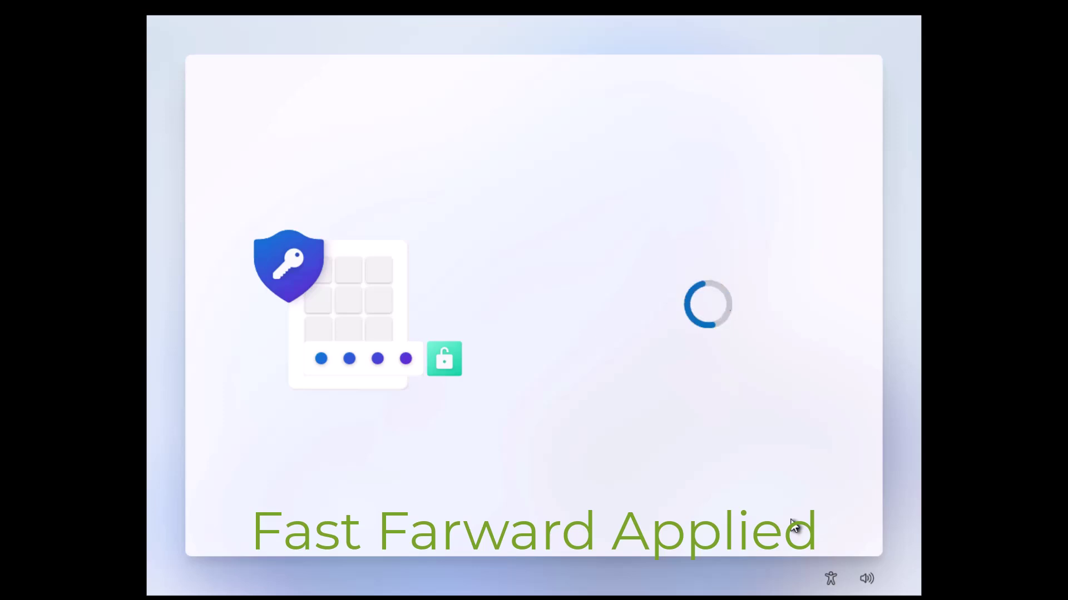
Step: Allow location, turn on Find my device, send required diagnostics only, and allow inking improvement
{"action": "left_click", "coordinate": [695, 267]}
{"action": "left_click", "coordinate": [802, 511]}
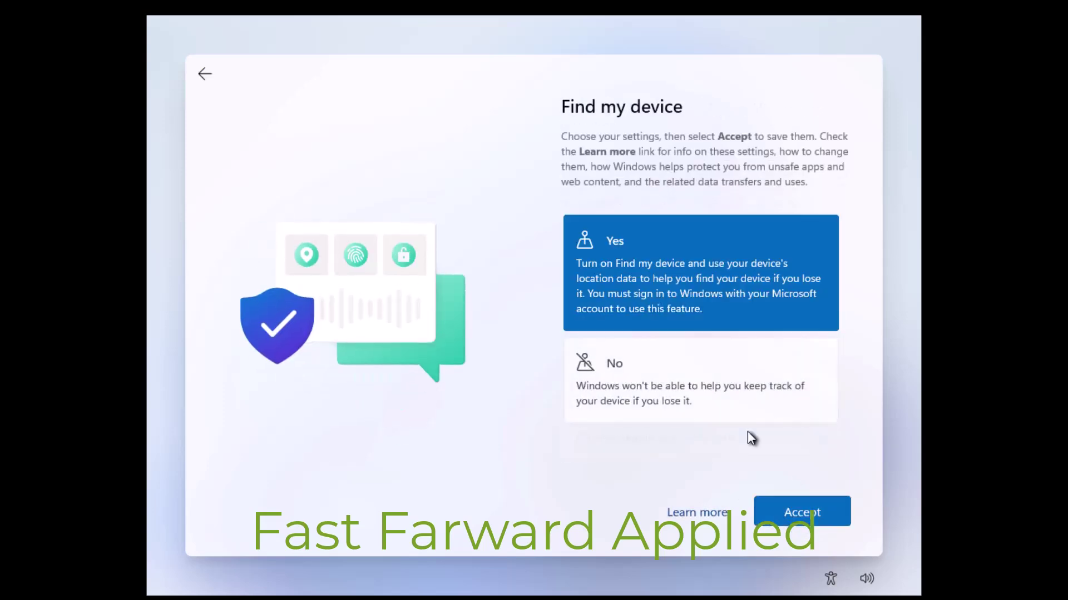
{"action": "left_click", "coordinate": [802, 511]}
{"action": "left_click", "coordinate": [667, 464]}
{"action": "left_click", "coordinate": [802, 511]}
{"action": "left_click", "coordinate": [695, 261]}
{"action": "left_click", "coordinate": [802, 510]}
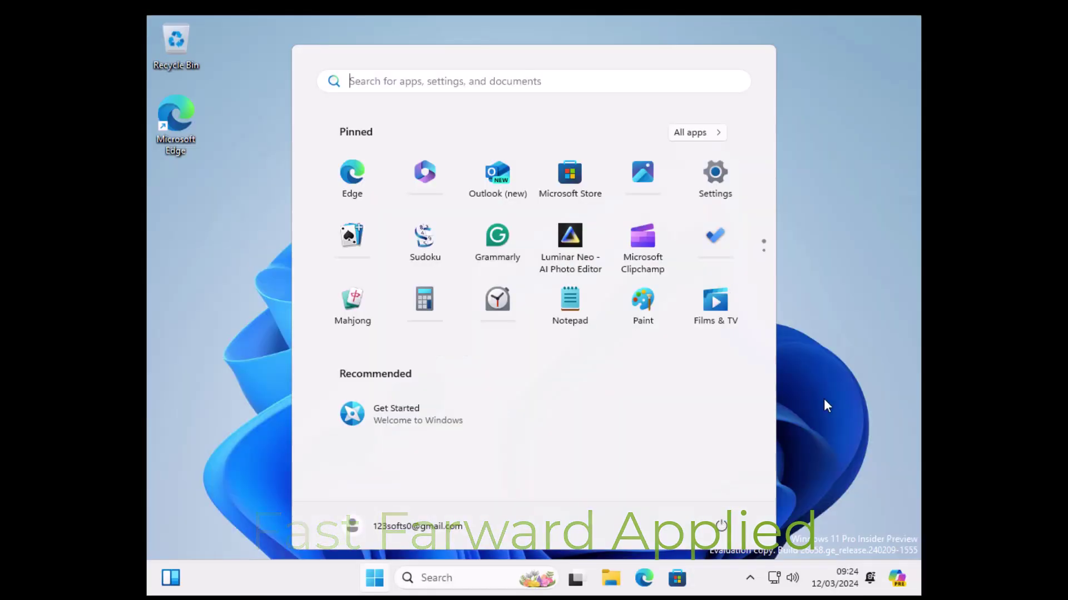
Step: Close the Start menu and open the Settings Home page with Win+I
{"action": "left_click", "coordinate": [825, 397]}
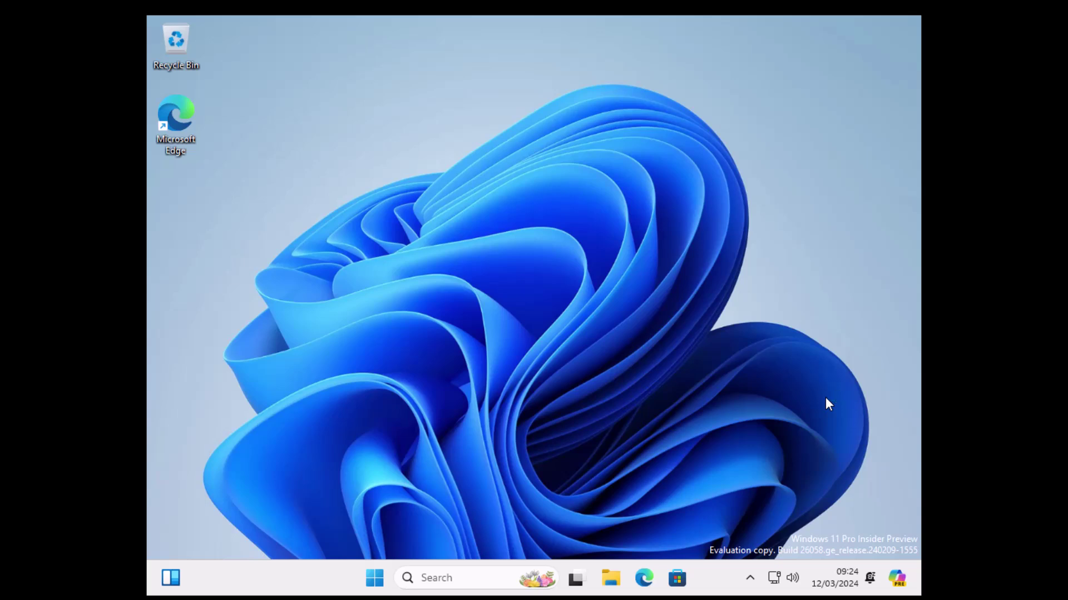
{"action": "key", "text": "super+i"}
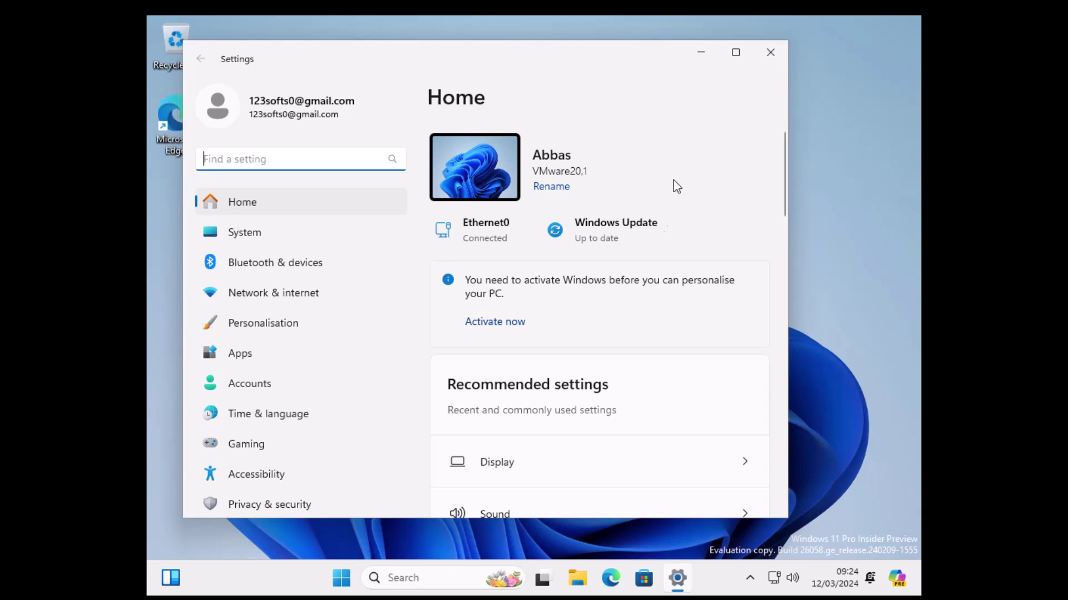
{"action": "left_click", "coordinate": [871, 154]}
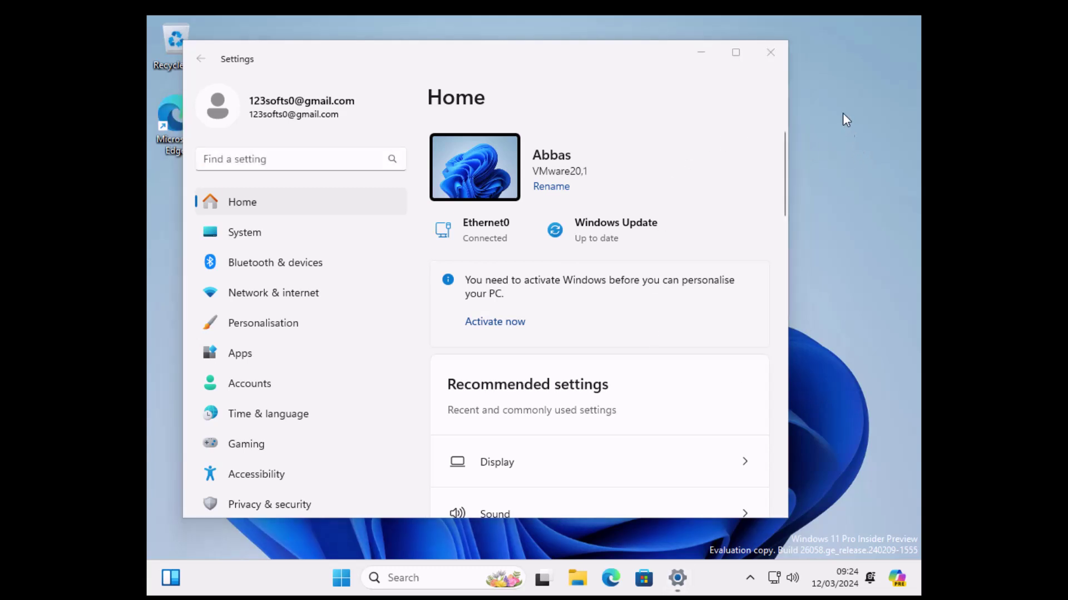